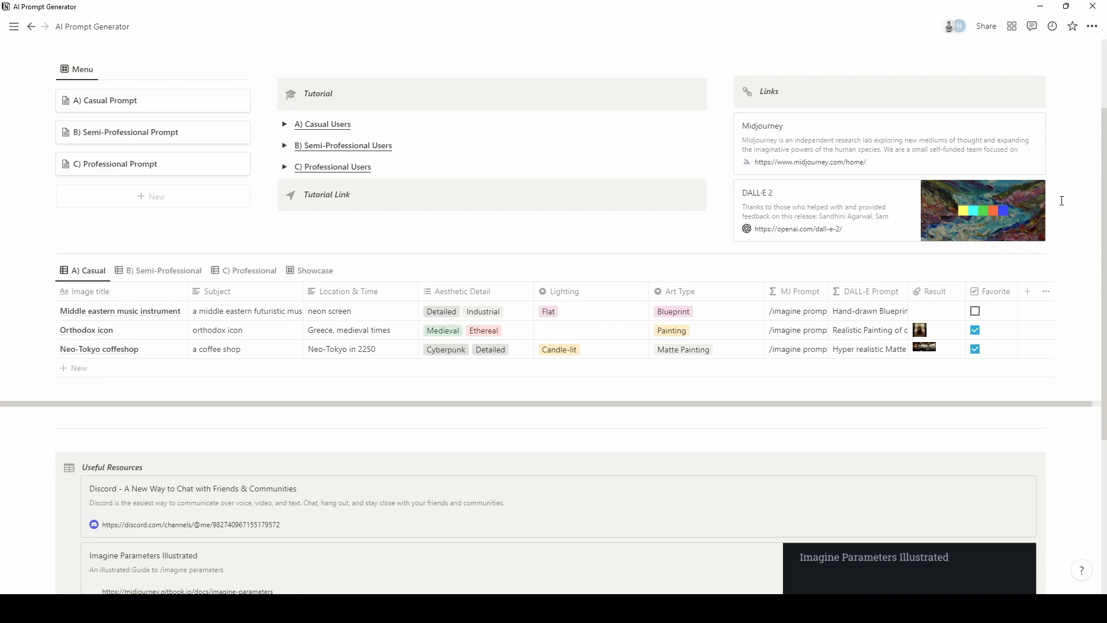
Preview the Semi-Professional, Casual and Professional table views, then open the A) Casual Prompt page.
scroll(1062, 200, "down", 1)
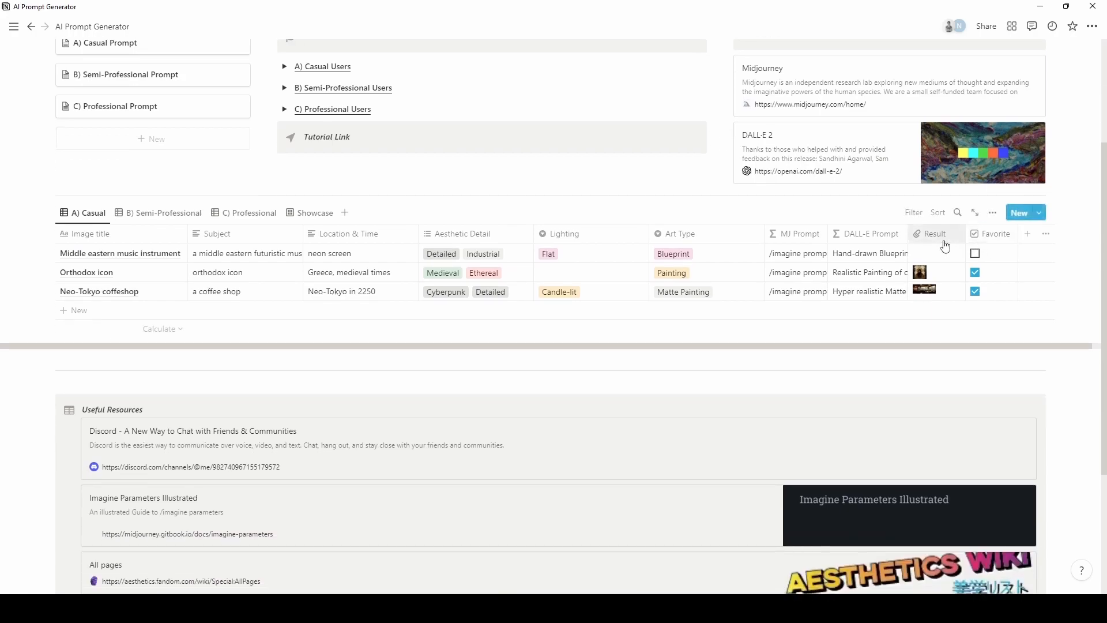
scroll(42, 385, "down", 1)
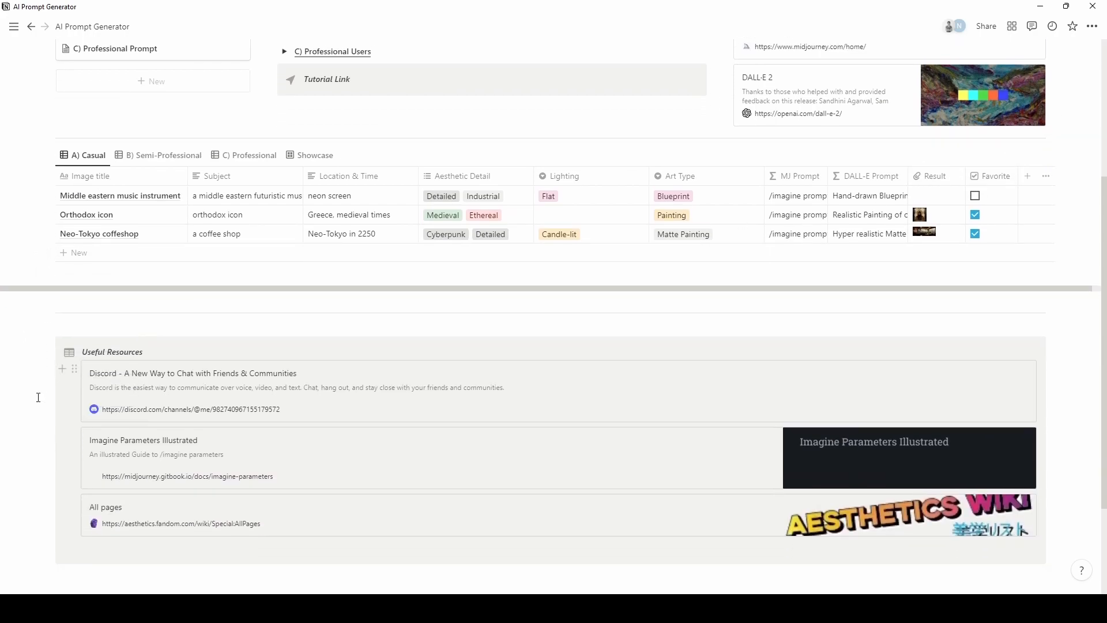
scroll(38, 398, "up", 4)
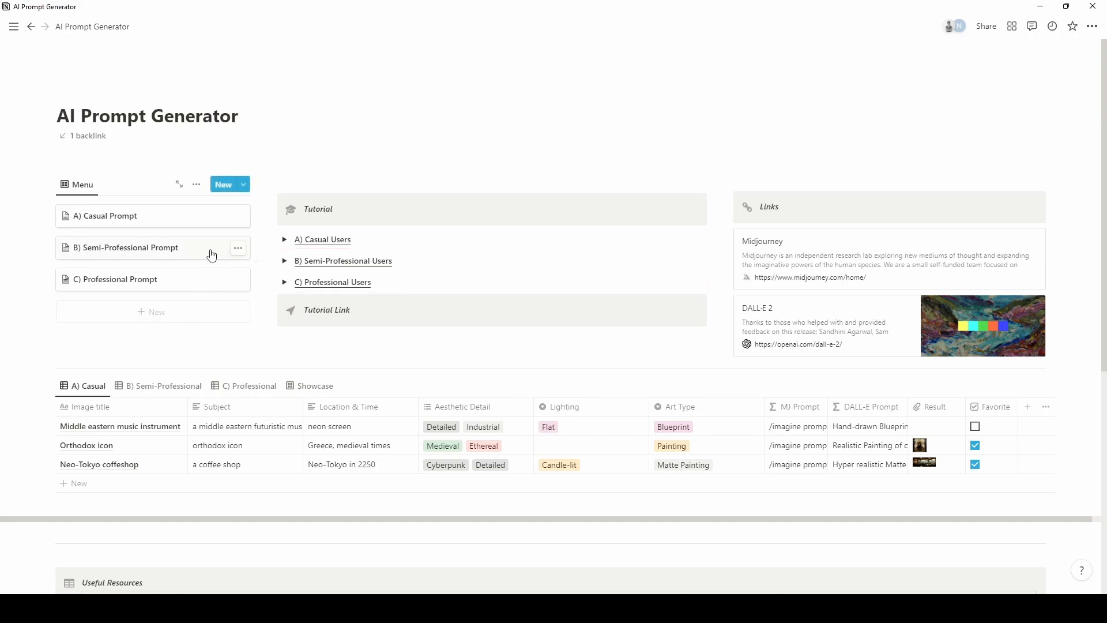
left_click(163, 387)
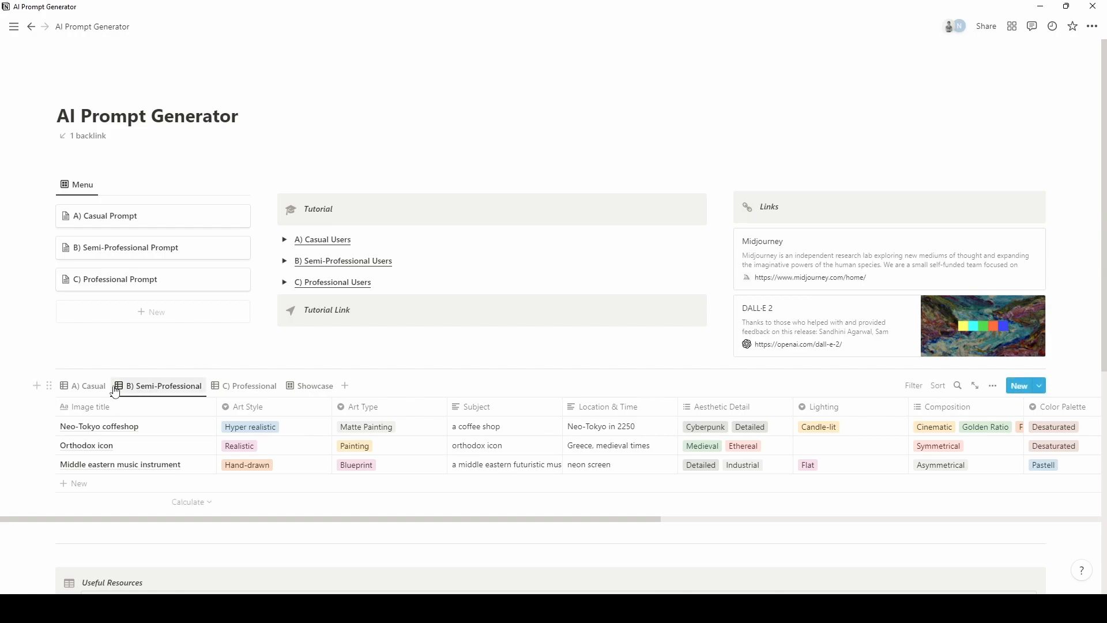
left_click(84, 386)
left_click(139, 391)
left_click(239, 385)
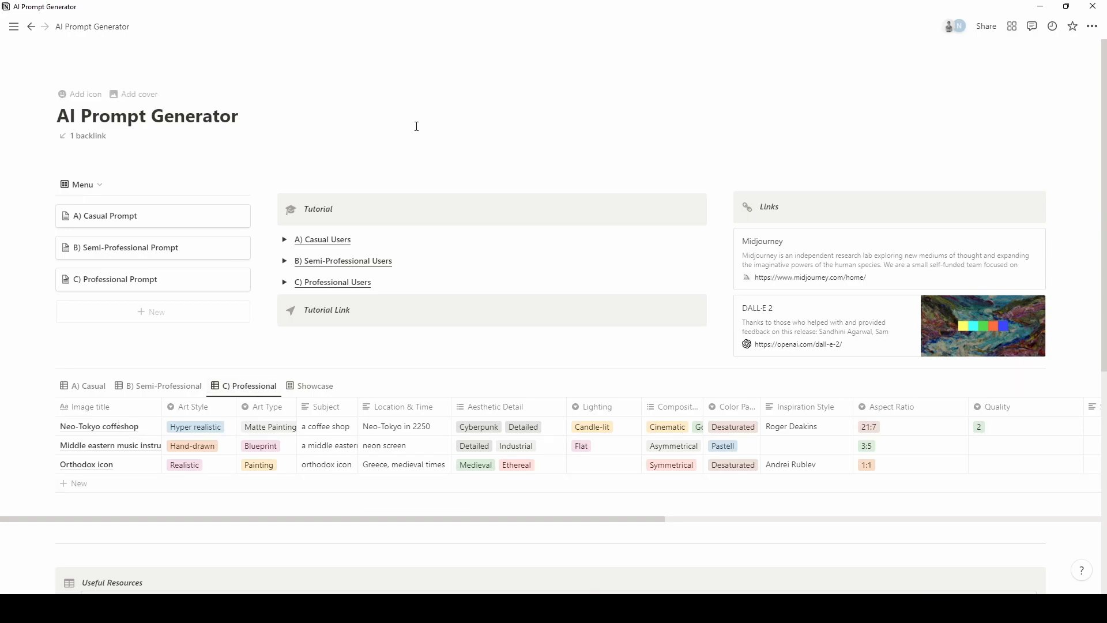
left_click(144, 214)
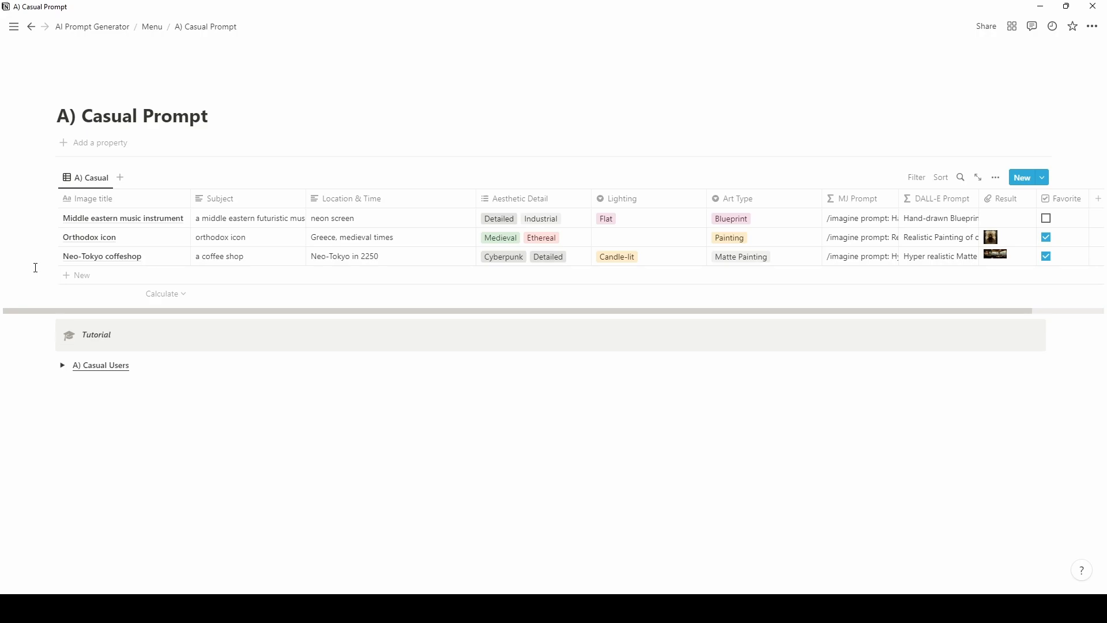
Add a new Casual table row titled 'knight in front of a castle'.
left_click(75, 275)
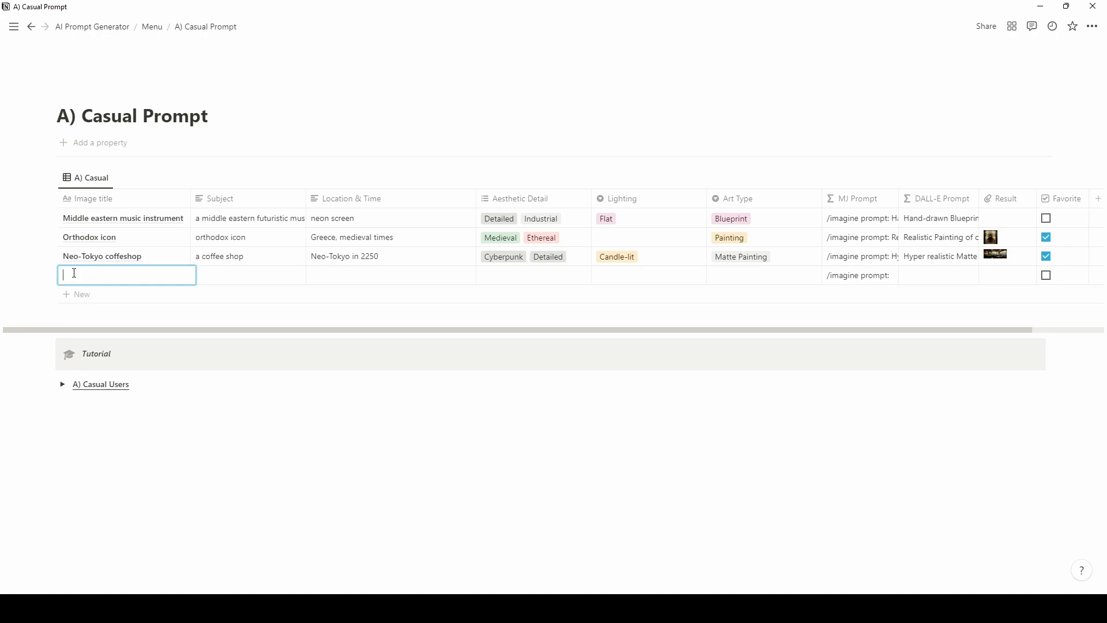
type("knight in ")
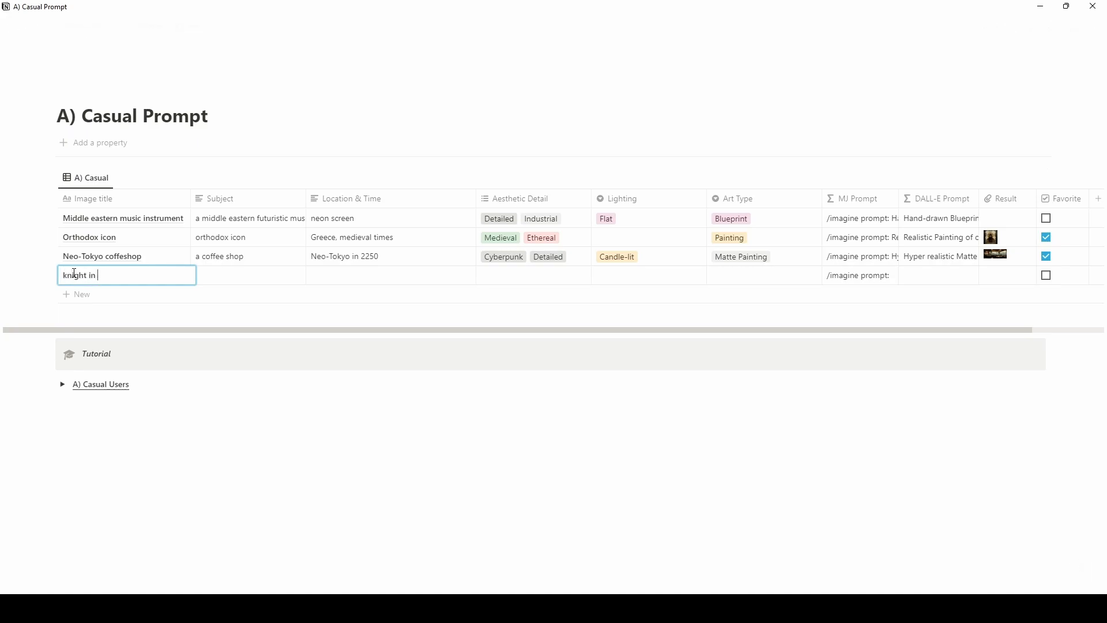
type("front of a castle")
key("Escape")
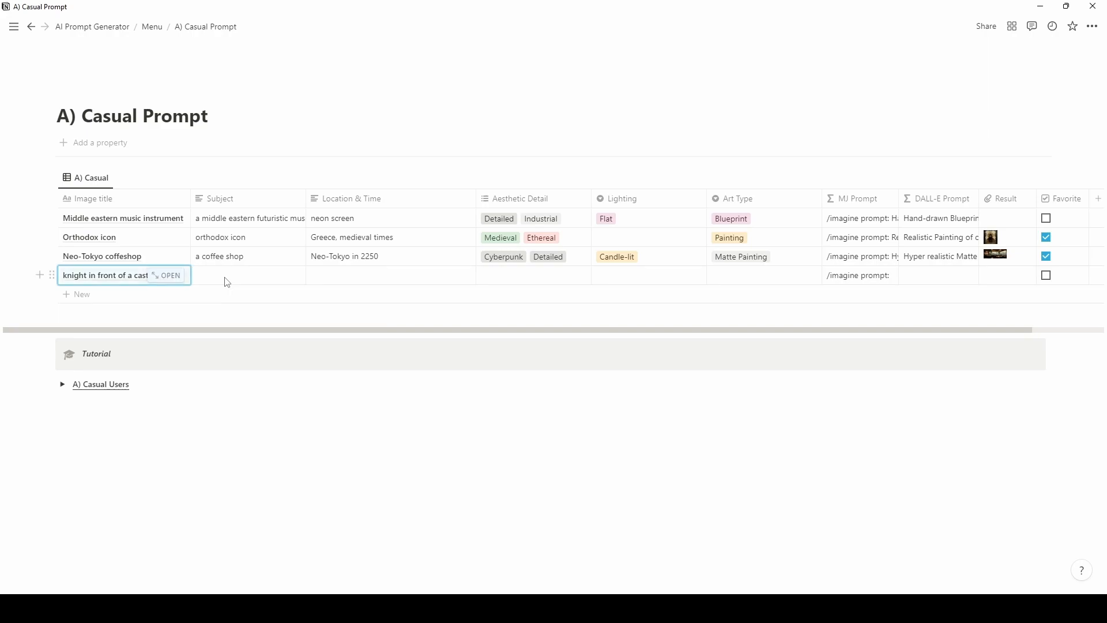
Set the new row's Subject to 'a knight in front of a castle', fixing the typo.
left_click(239, 278)
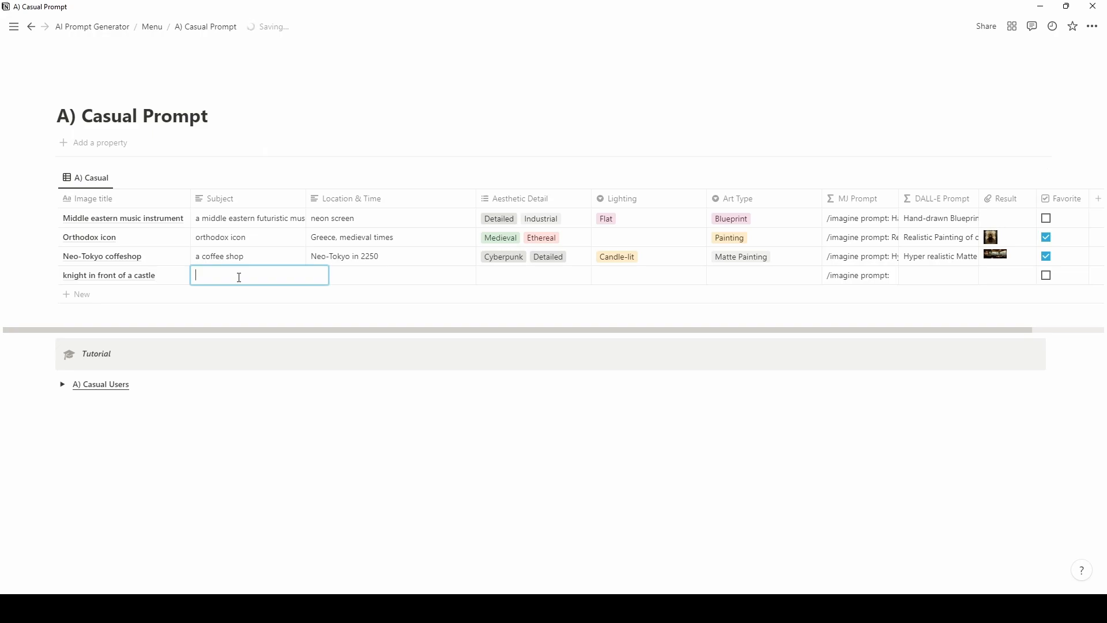
type("a knoght")
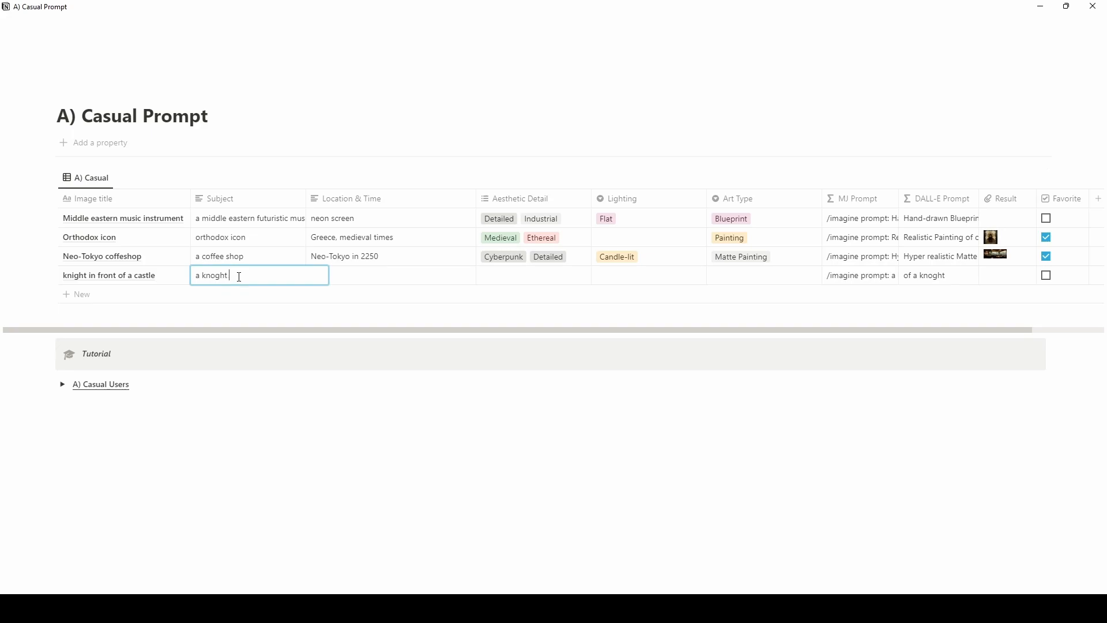
key("BackSpace")
key("BackSpace")
key("BackSpace")
key("BackSpace")
key("BackSpace")
type("ight in front of a castle")
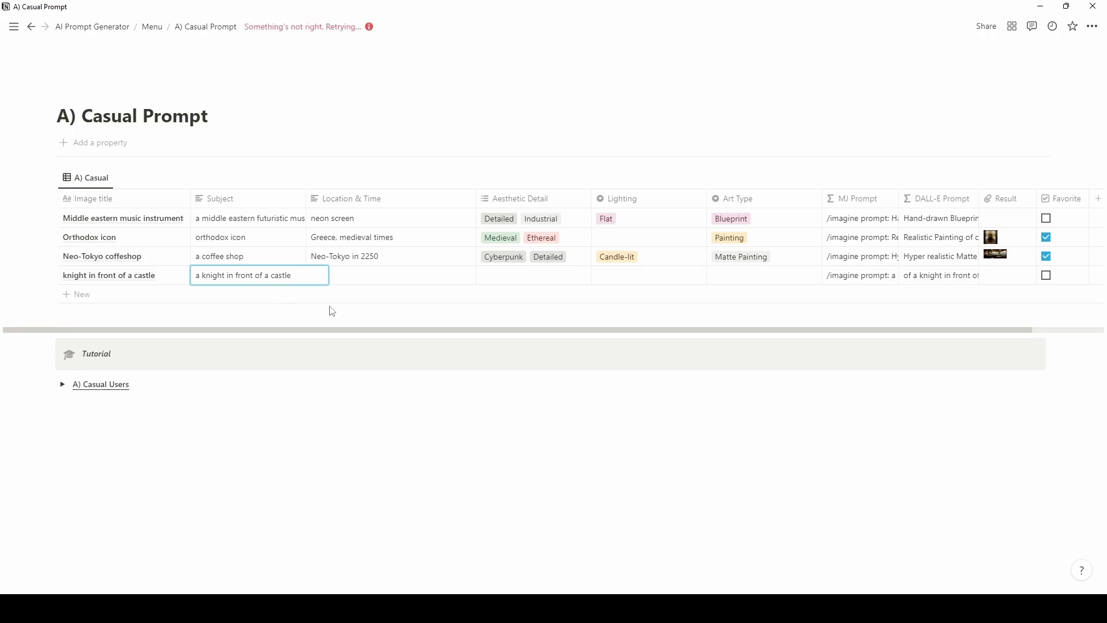
left_click(379, 280)
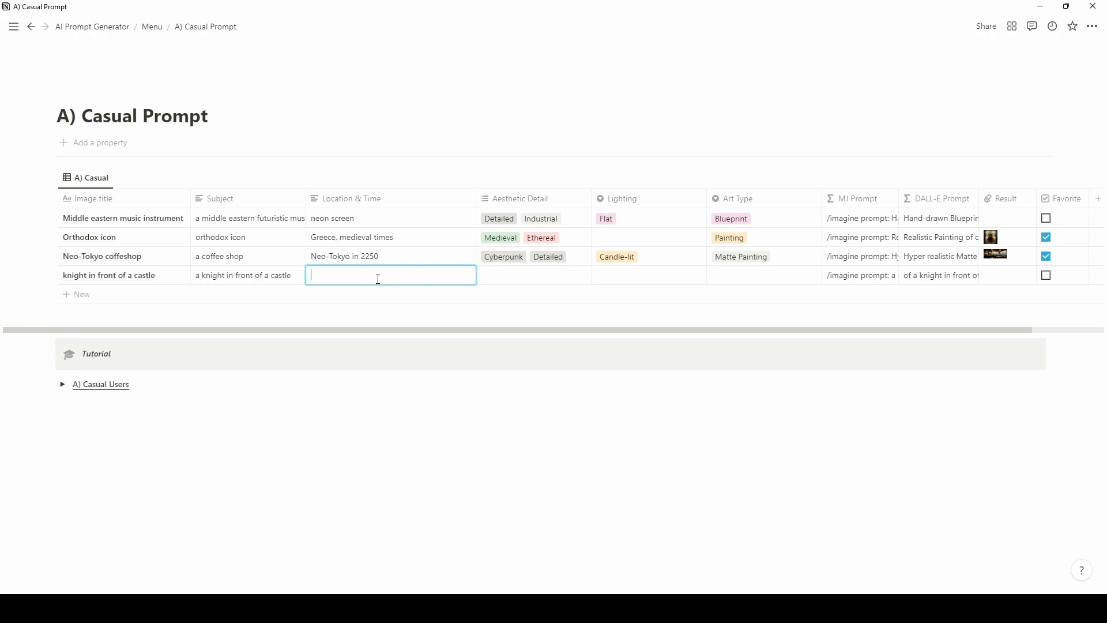
Enter 'a snowy mountain in medieval Scotland' as the knight row's Location & Time.
type("a sn")
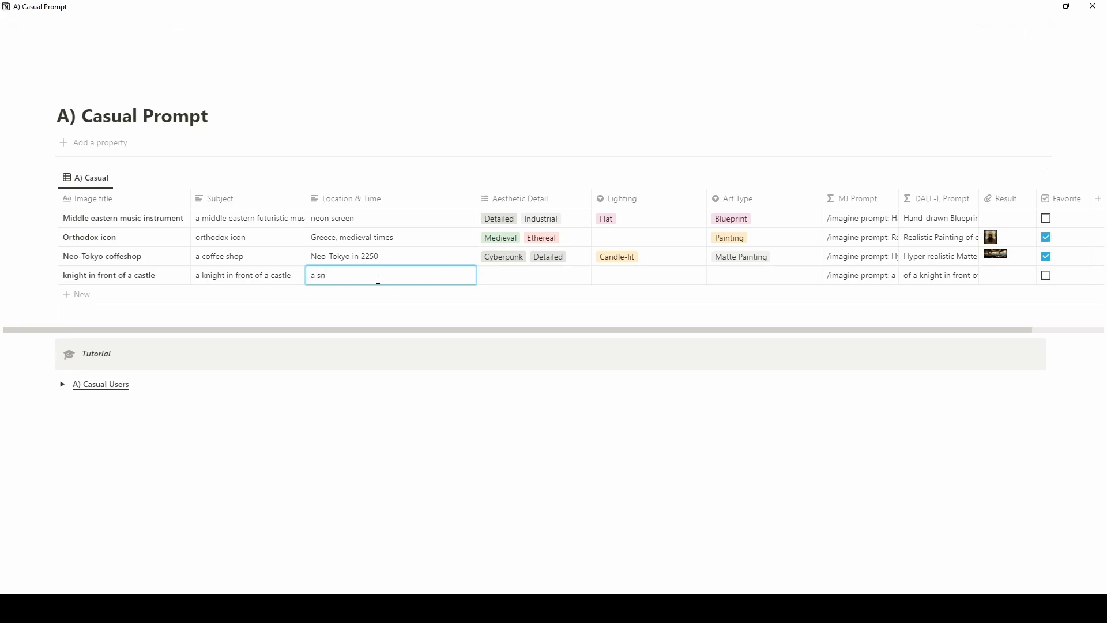
type("owy mountain in medieval Scotland")
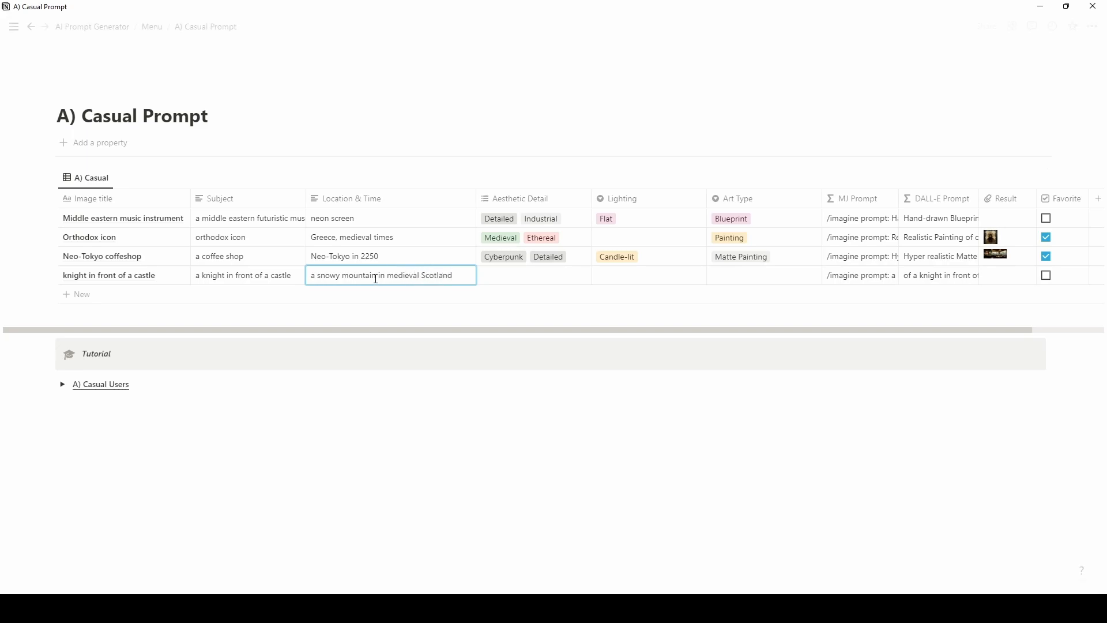
left_click(499, 281)
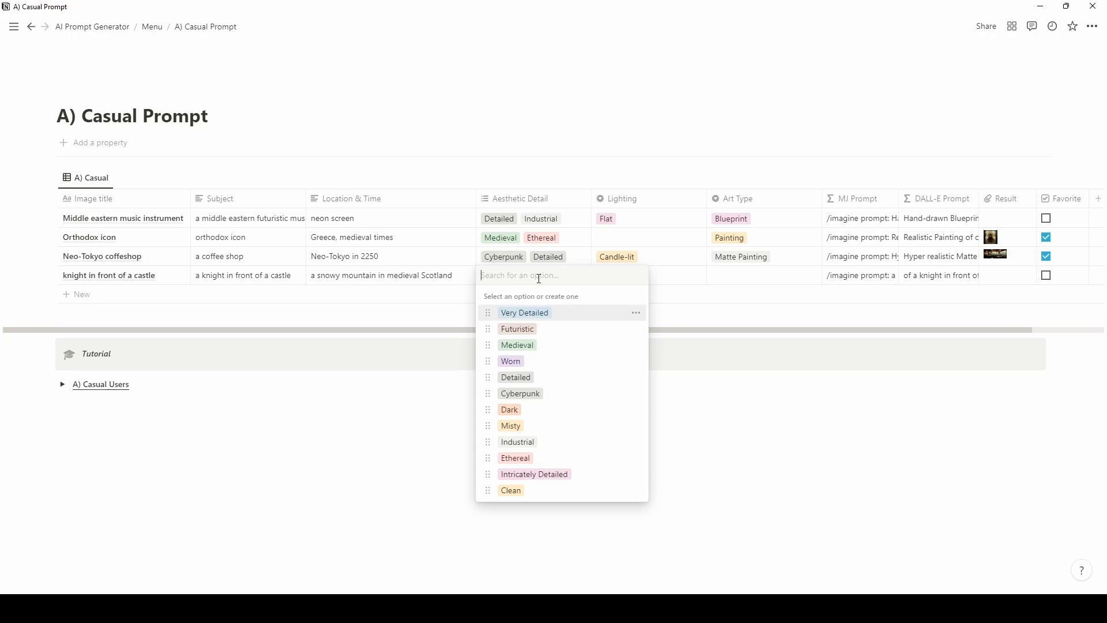
Tag the knight row's Aesthetic Detail as Misty and Very Detailed.
left_click(511, 427)
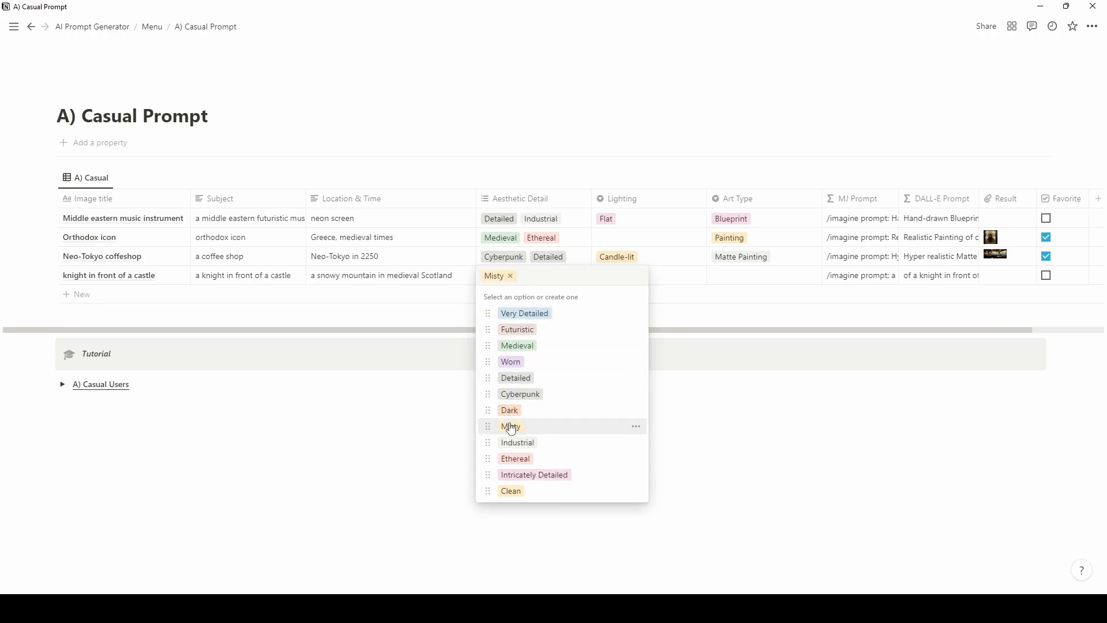
left_click(542, 315)
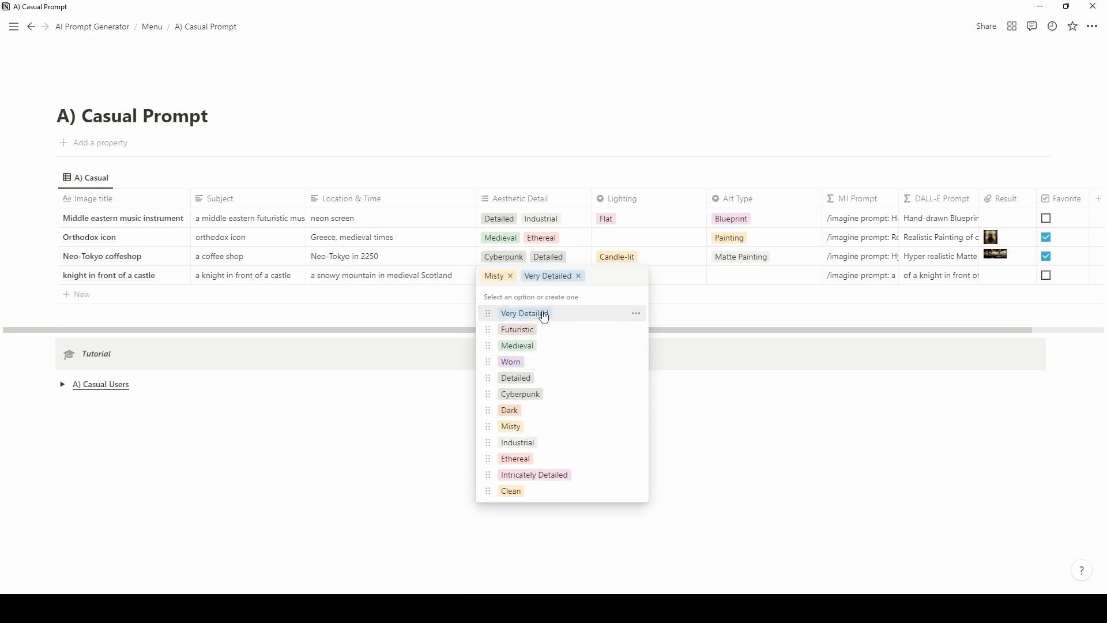
key("Escape")
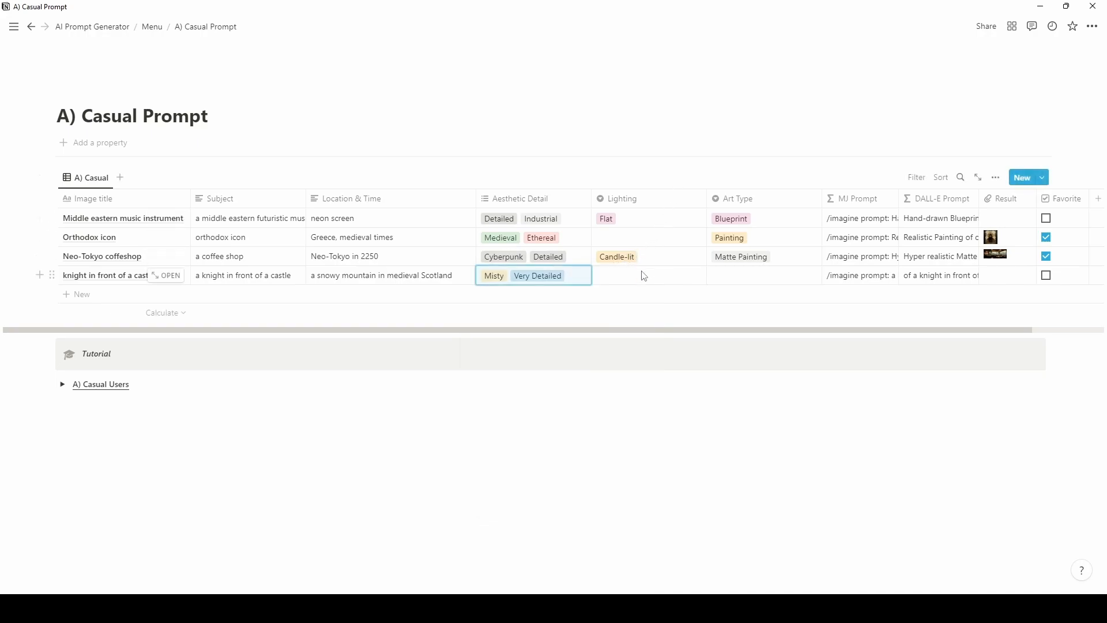
Set the knight row's Lighting to Moody Sunset.
key("Right")
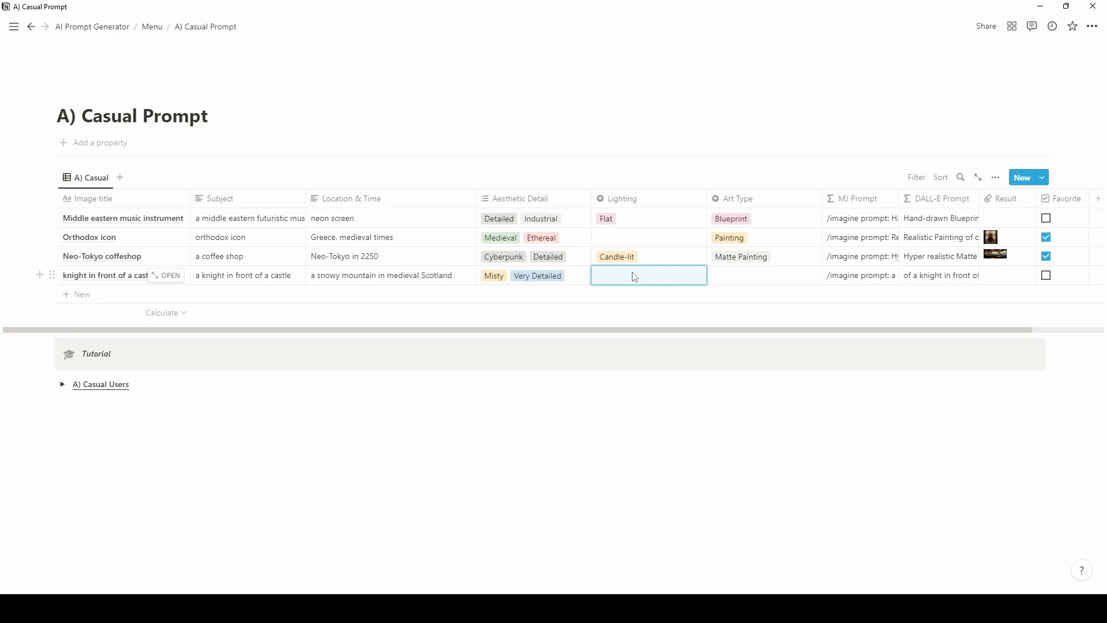
left_click(635, 277)
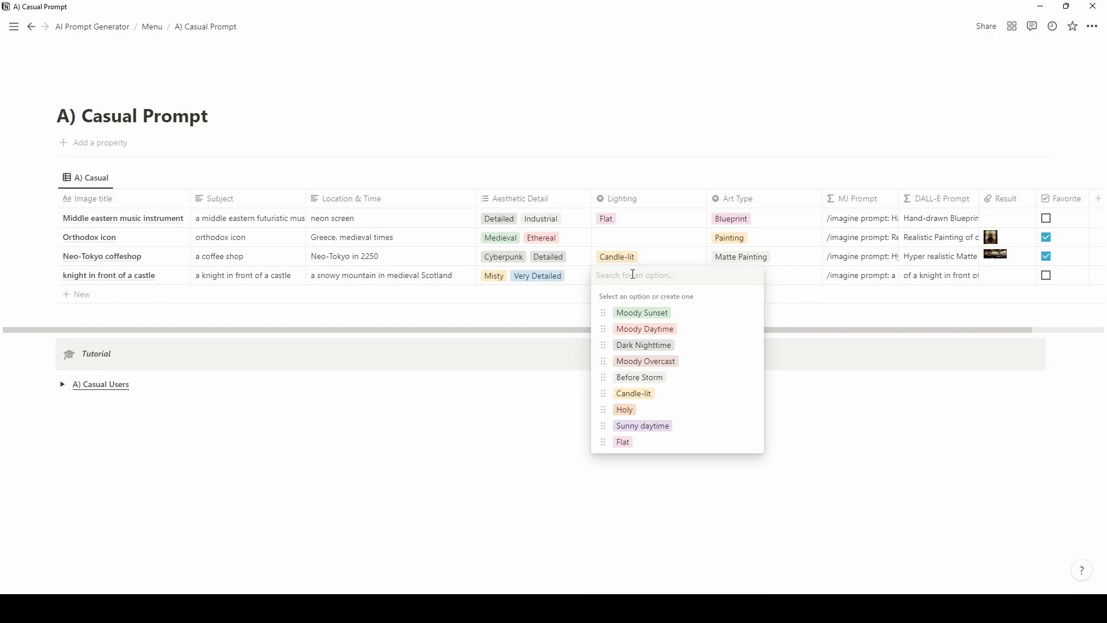
left_click(634, 313)
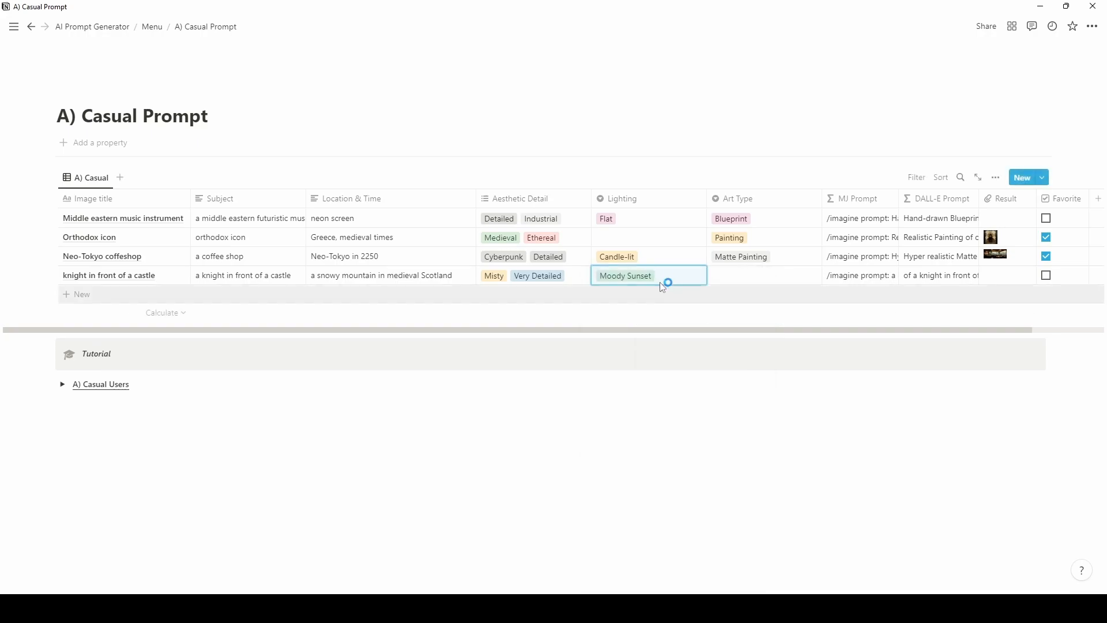
left_click(736, 278)
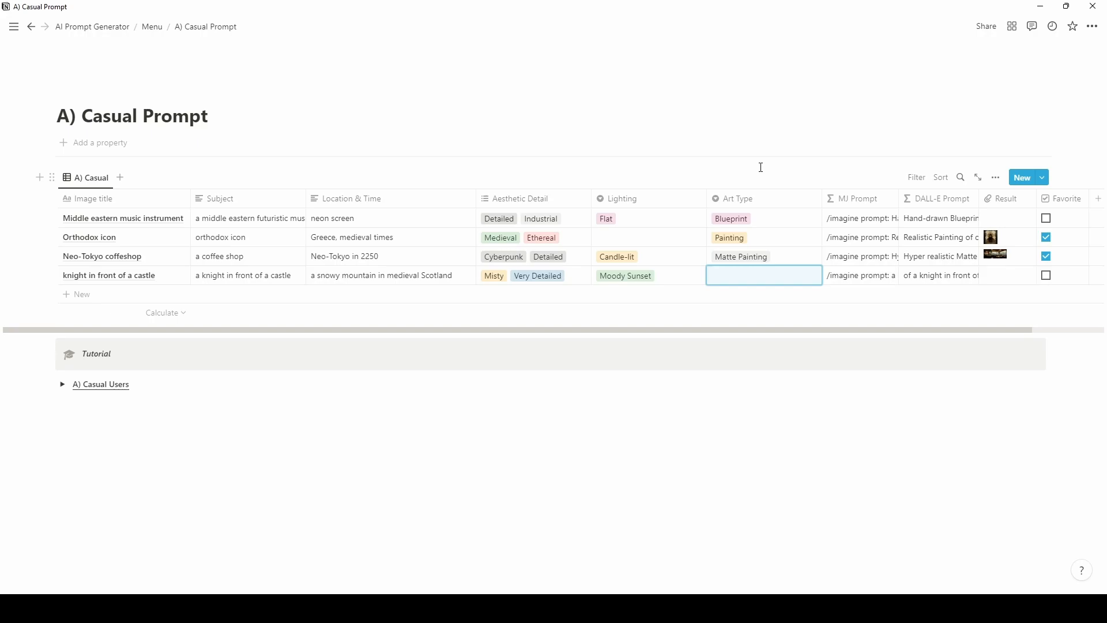
Set the knight row's Art Type to Concept Art.
left_click(759, 275)
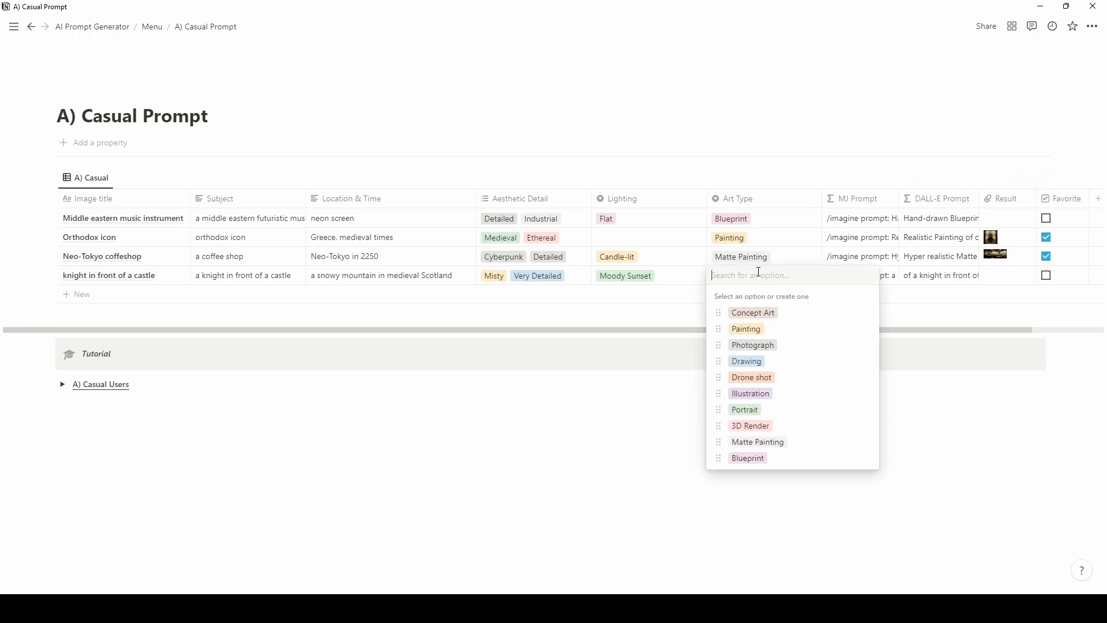
left_click(753, 315)
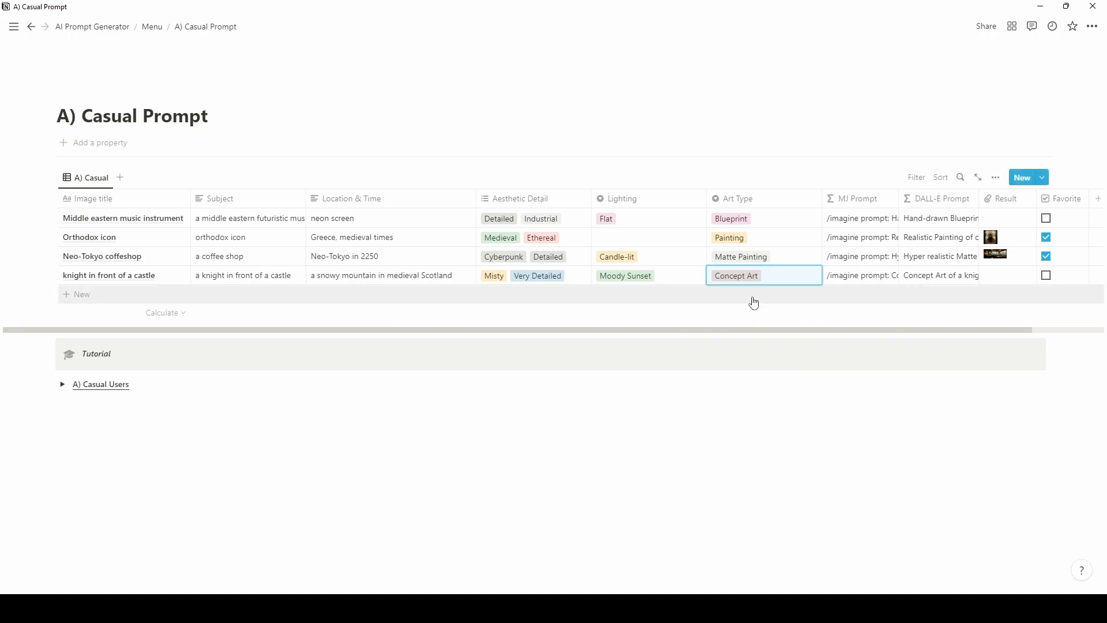
left_click(846, 172)
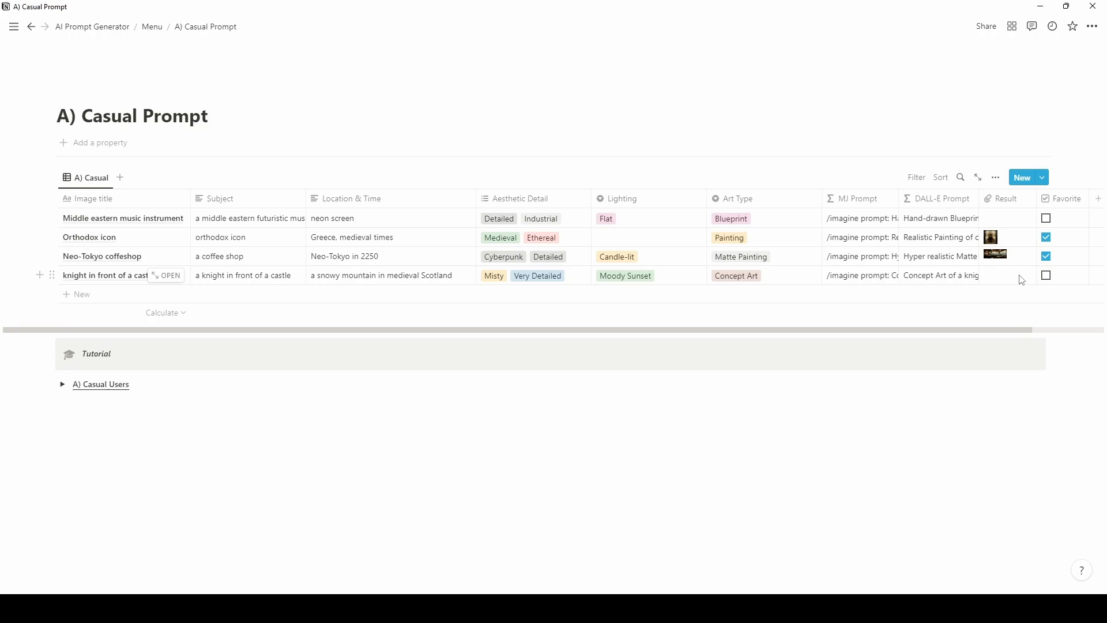
left_click_drag(1023, 329, 1057, 330)
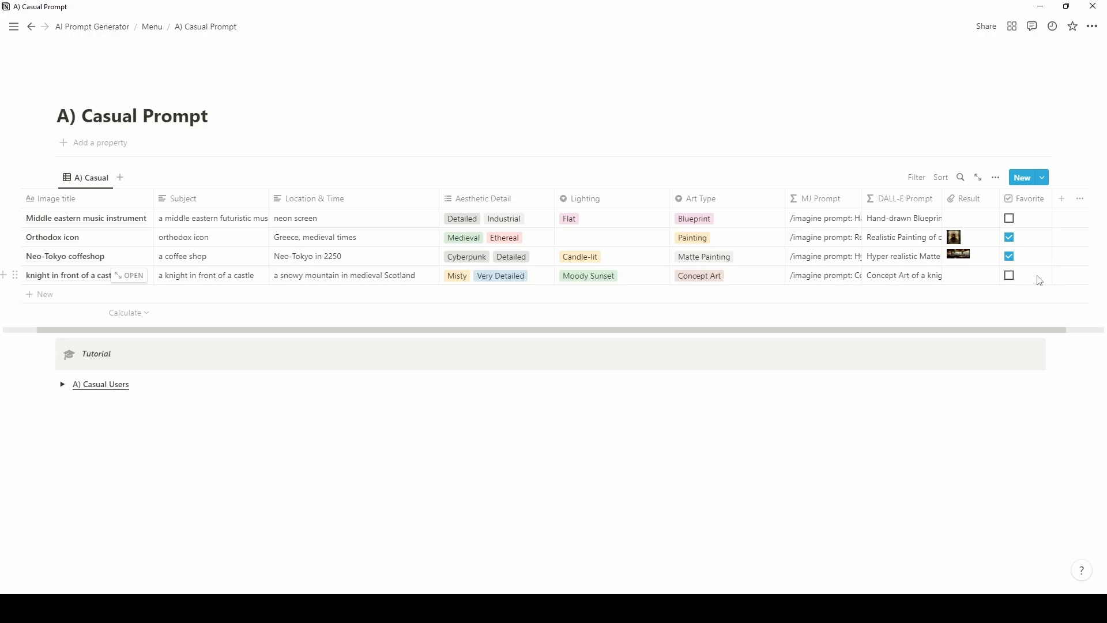
left_click_drag(586, 329, 556, 326)
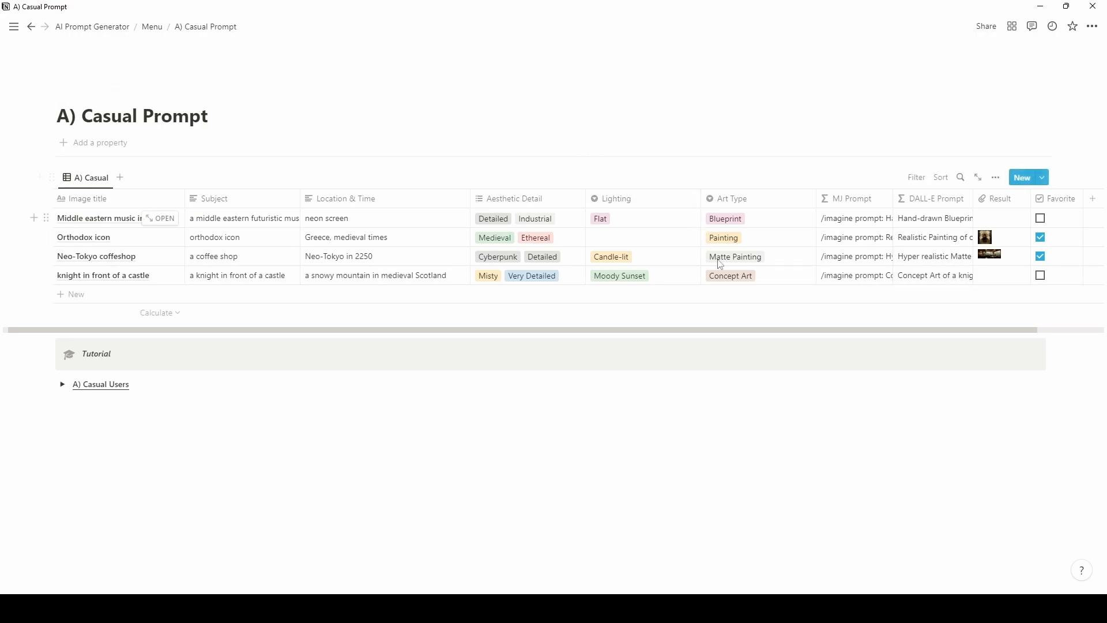
Copy the knight row's MJ Prompt and switch to the Midjourney Bot chat in Discord.
left_click(847, 276)
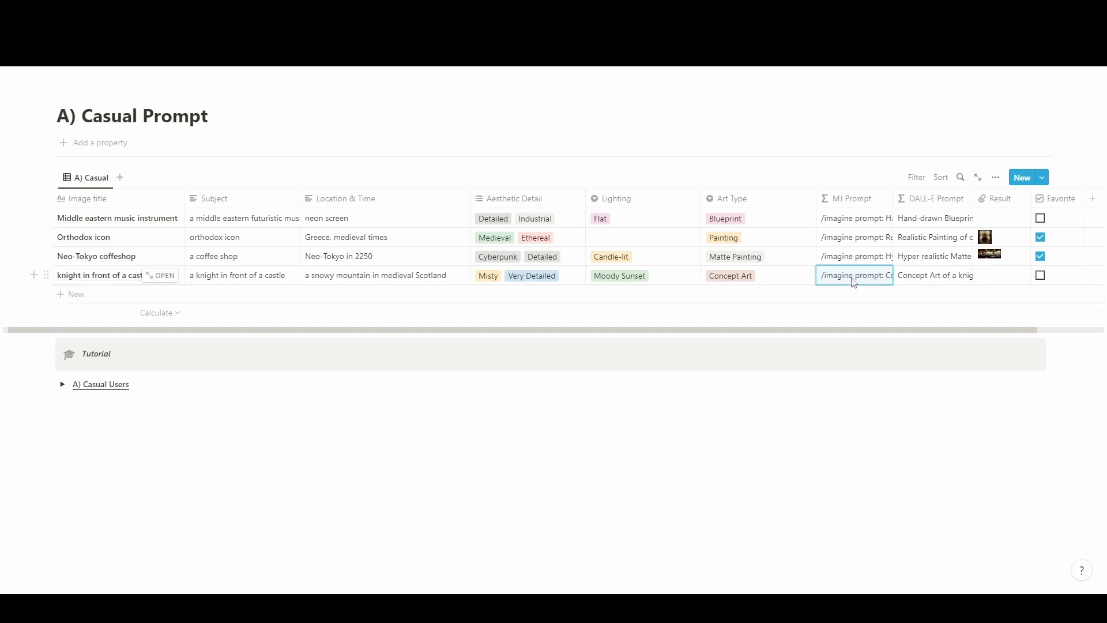
left_click(853, 276)
key("Escape")
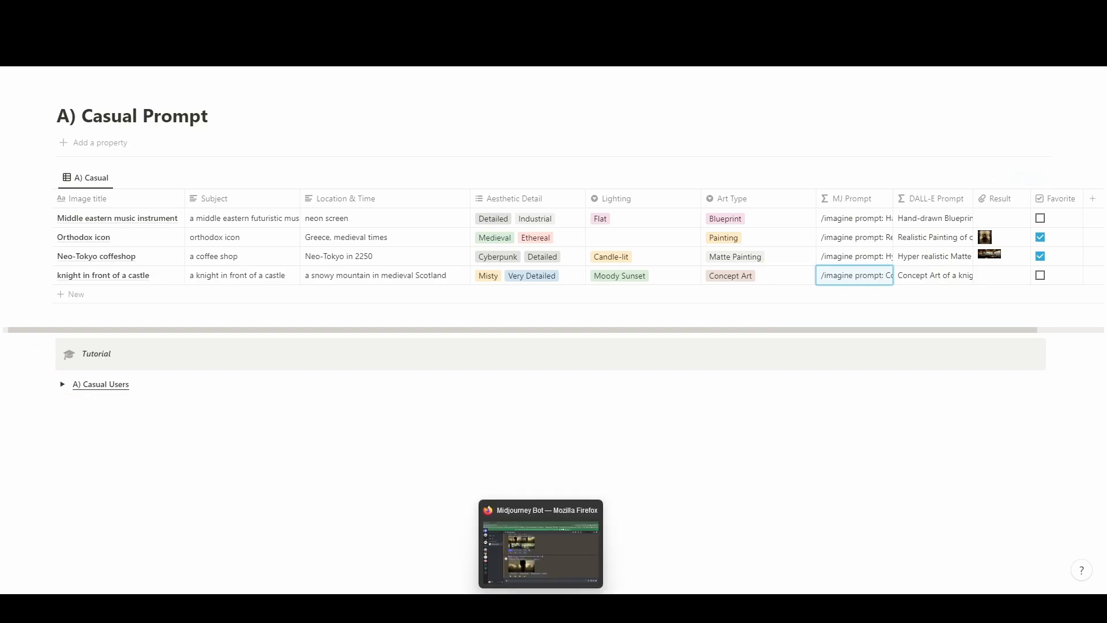
left_click(556, 606)
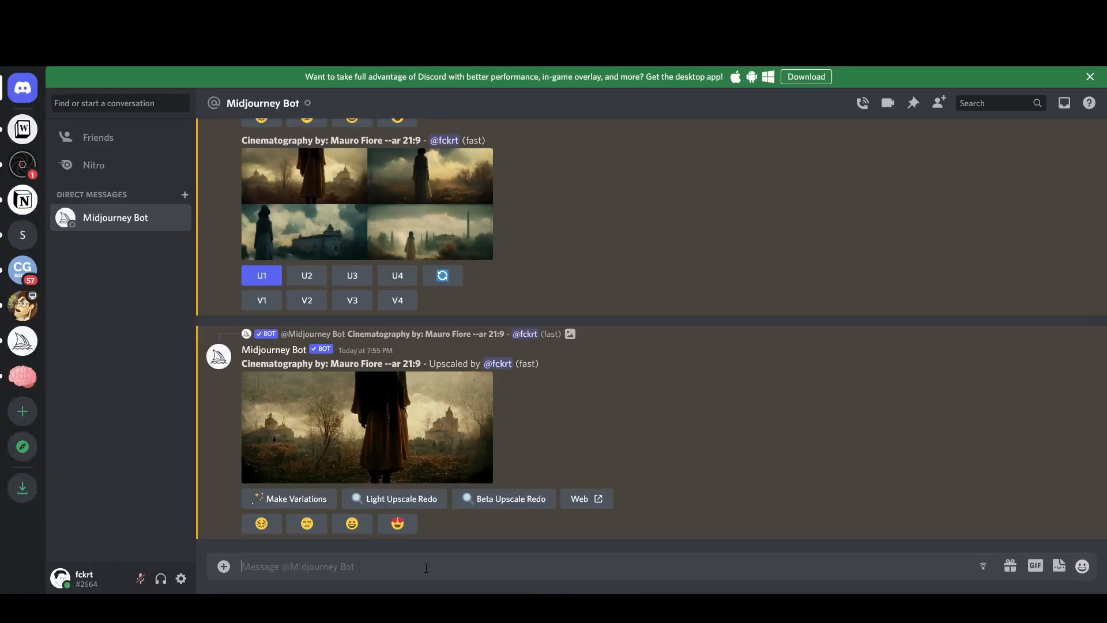
Paste the knight prompt as an /imagine command, send it, and inspect the generated grid.
type("/imagine prompt:  Concept Art of a knight in front of a castle in a snowy mountain in medieval Scotland. Misty, Very Detailed. Moody Sunset lighting.")
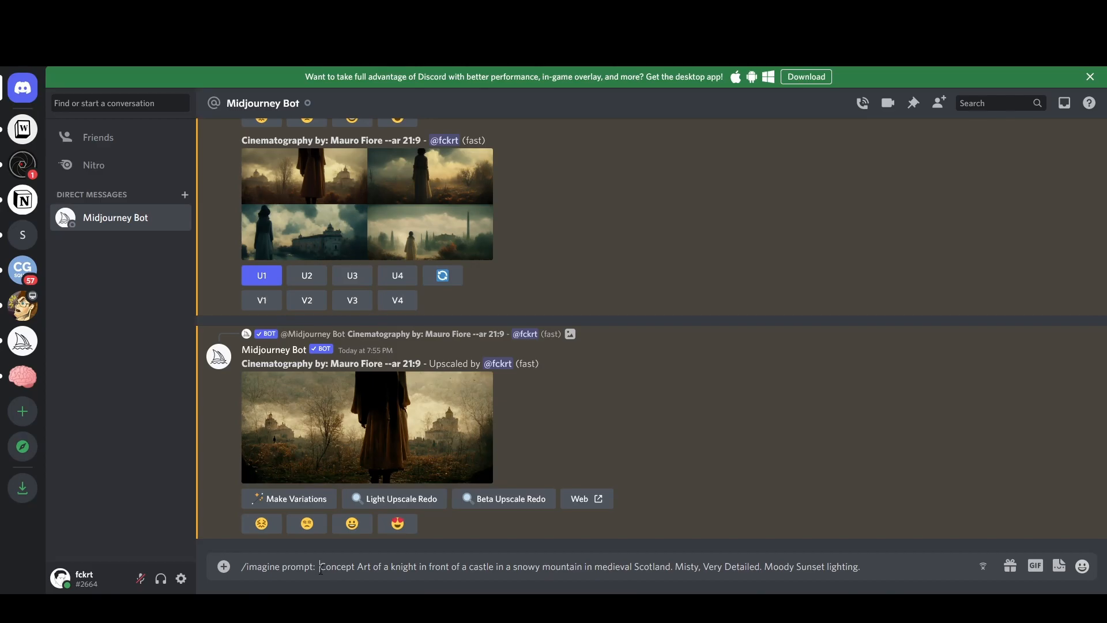
key("BackSpace")
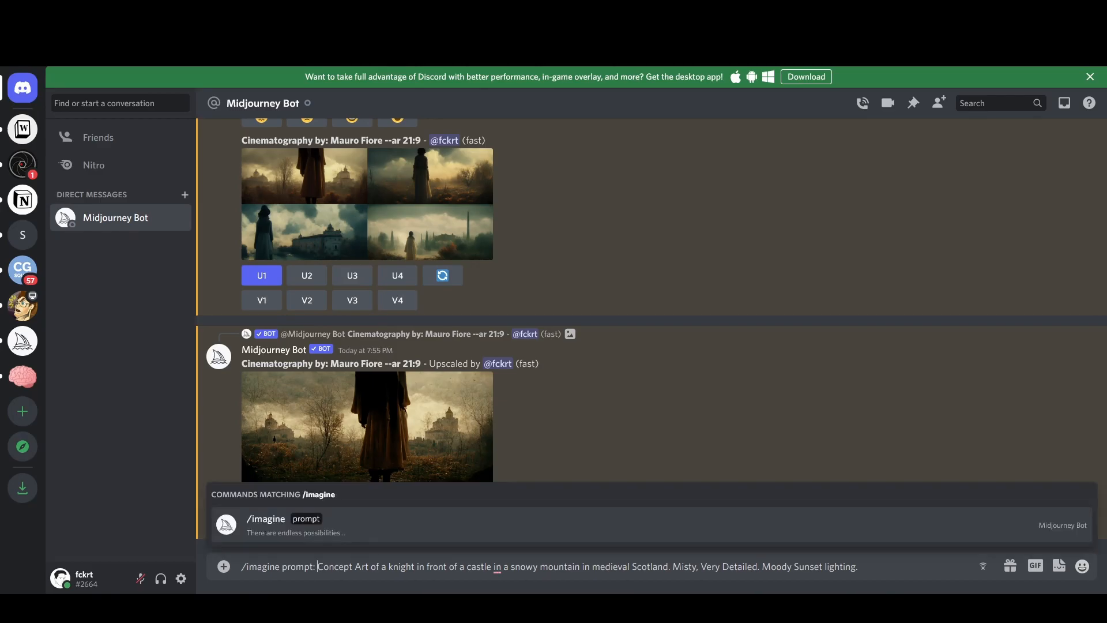
left_click(323, 534)
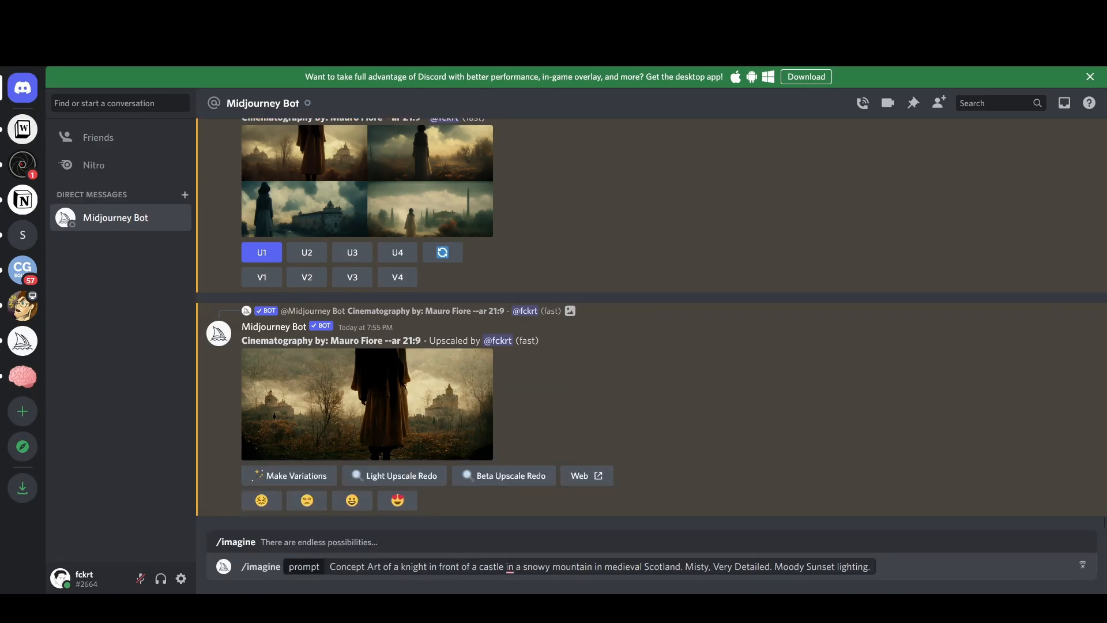
key("Return")
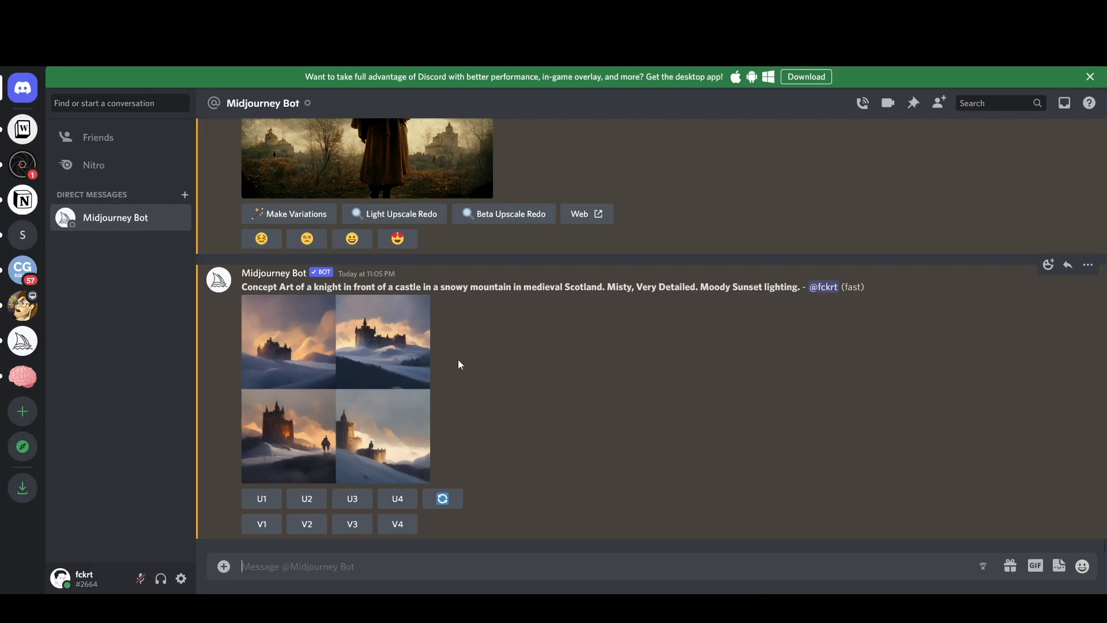
left_click(389, 375)
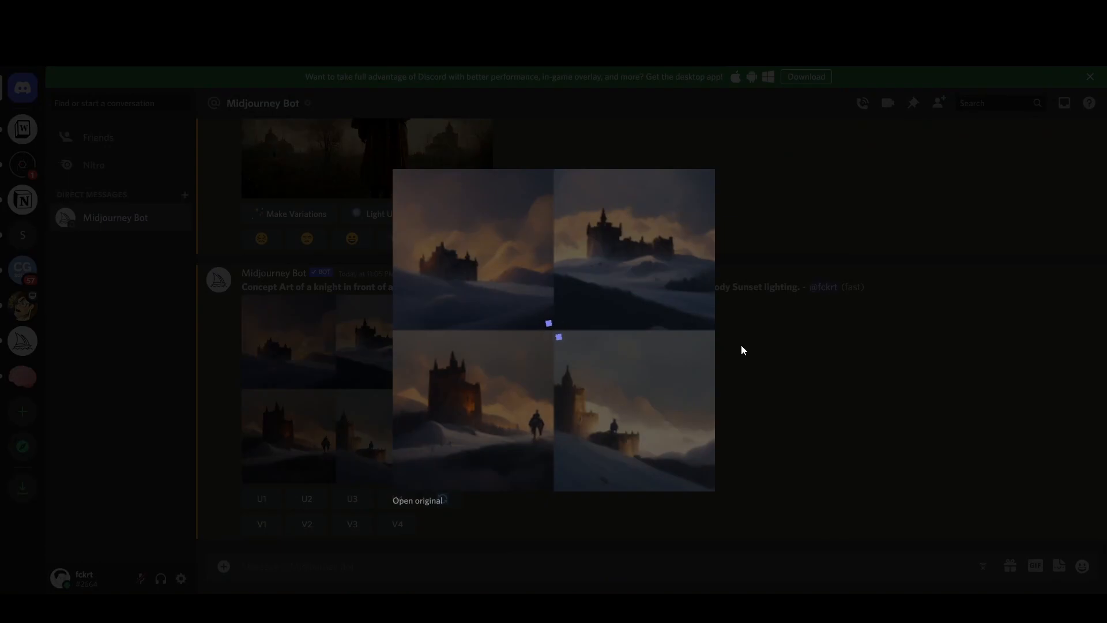
left_click(752, 383)
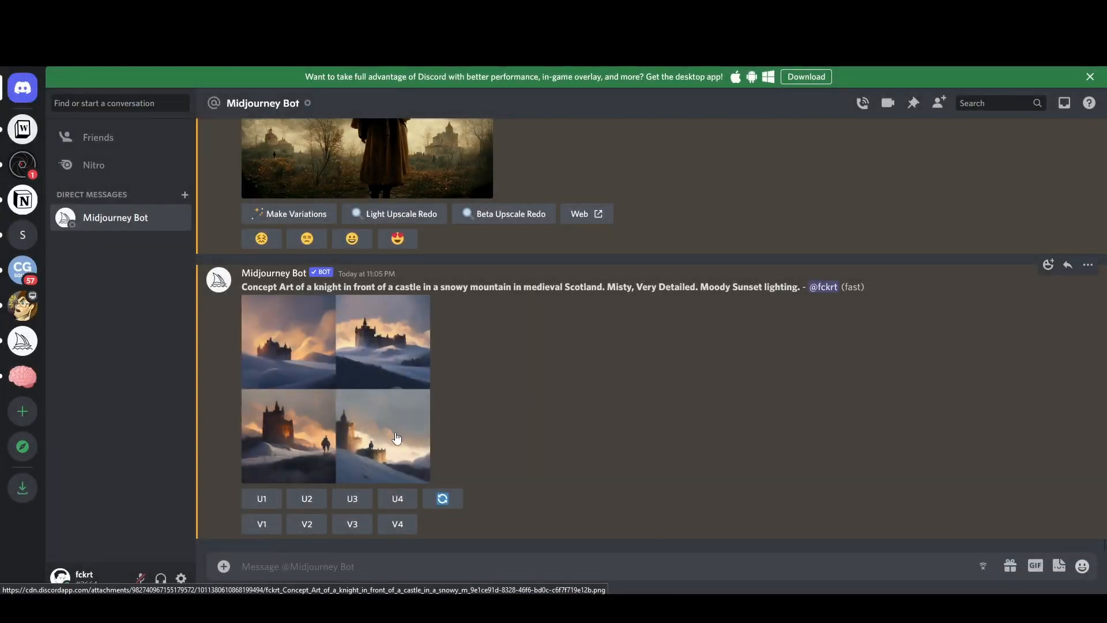
Upscale the third castle image (U3) and view it enlarged.
left_click(353, 500)
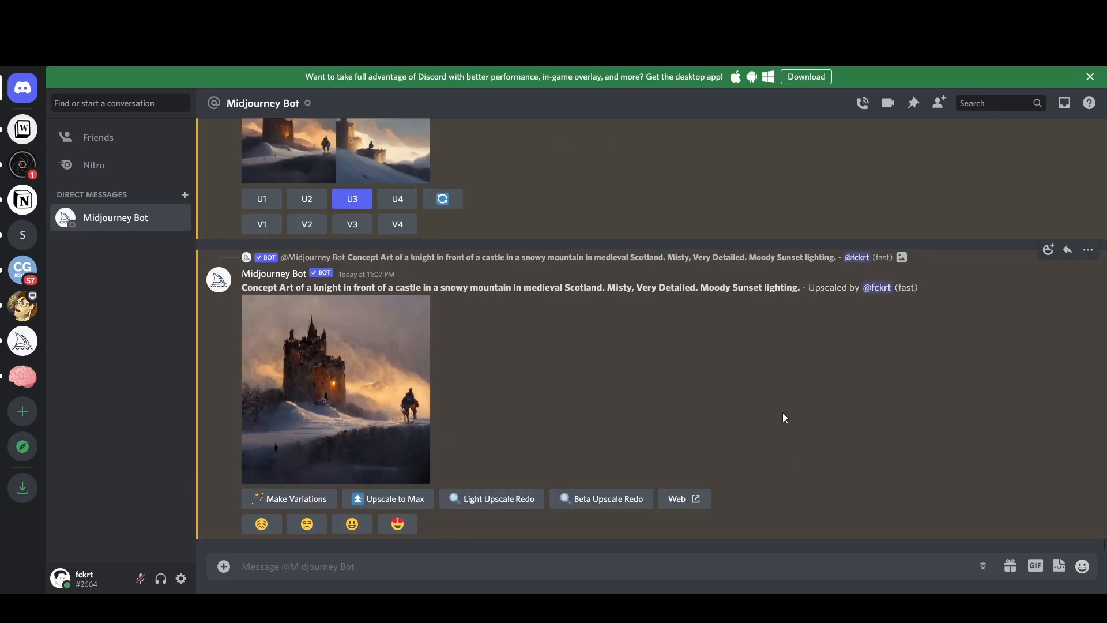
left_click(422, 394)
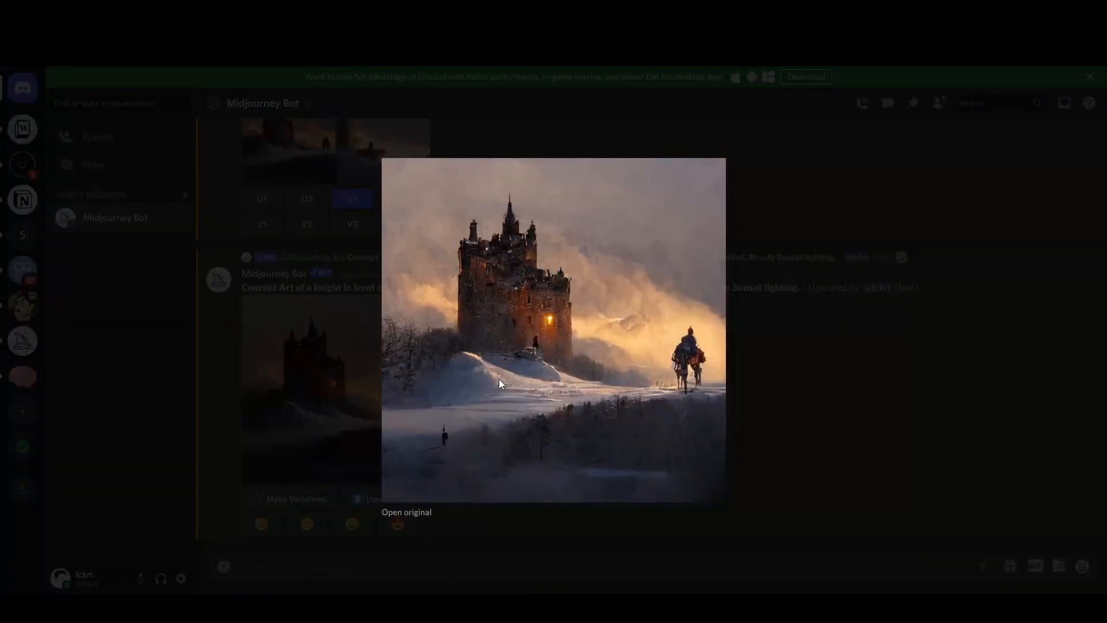
left_click(804, 344)
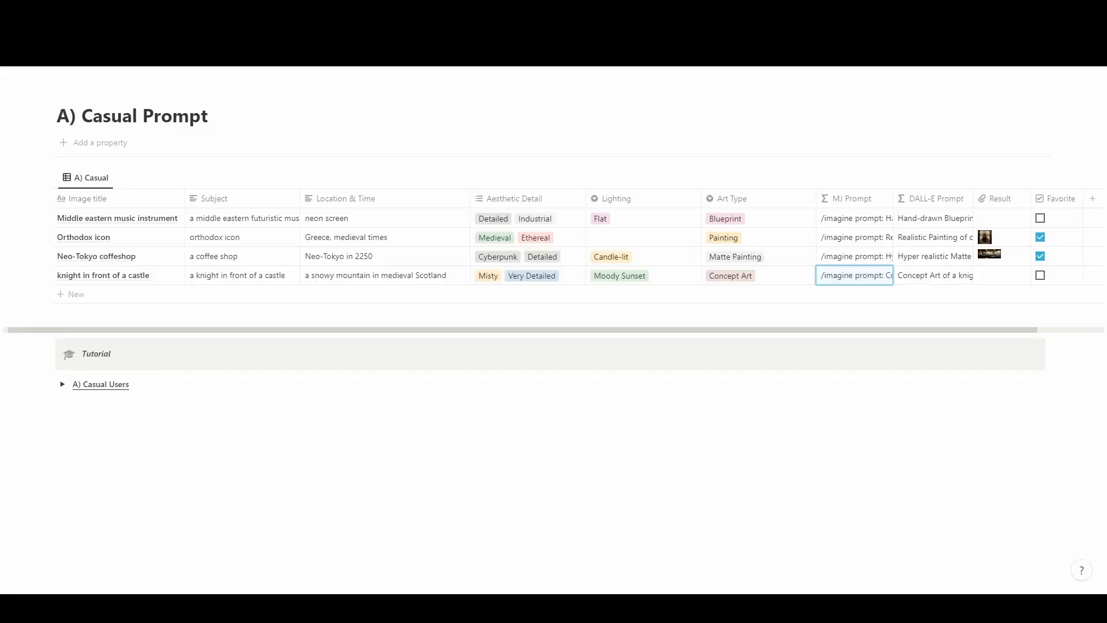
Return to AI Prompt Generator, open B) Semi-Professional Prompt, and make the knight row's Art Style Realistic.
key("alt+Left")
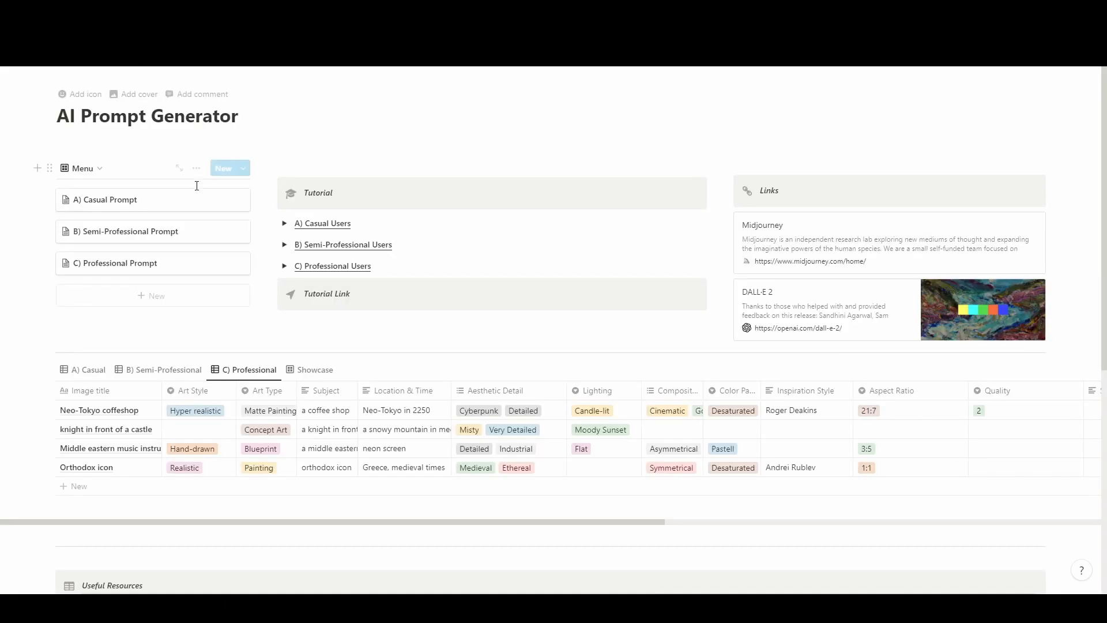
left_click(155, 252)
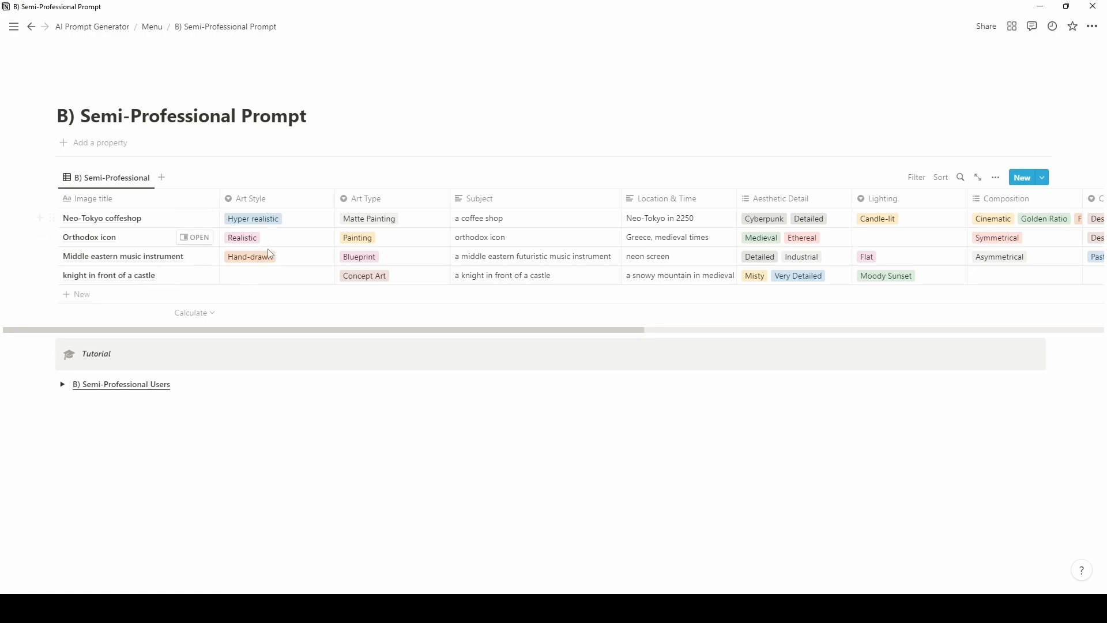
left_click(281, 277)
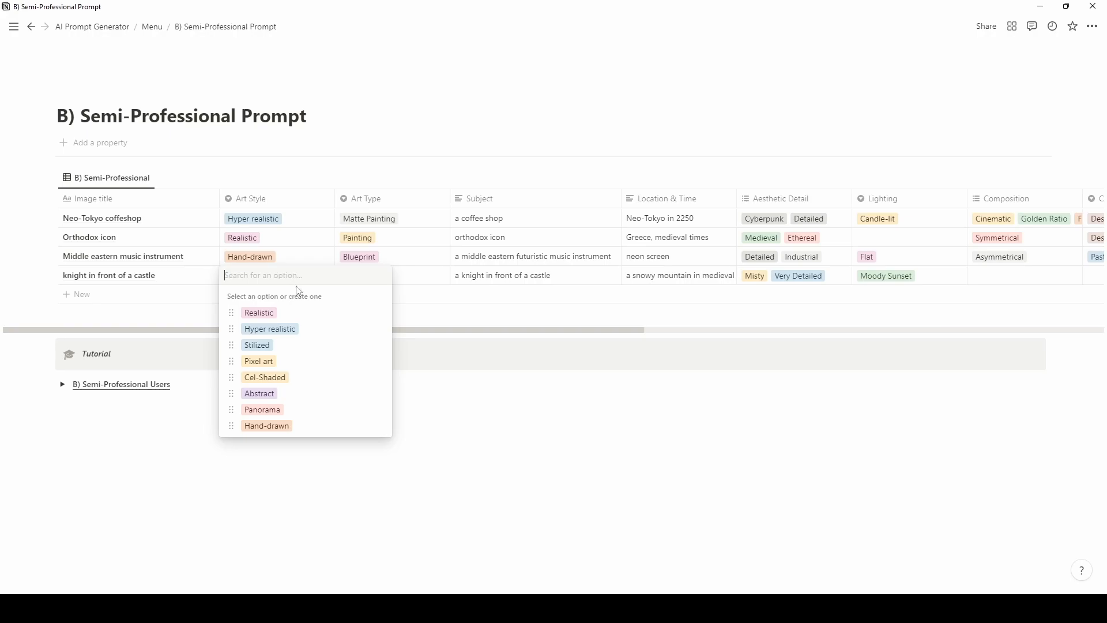
left_click(289, 312)
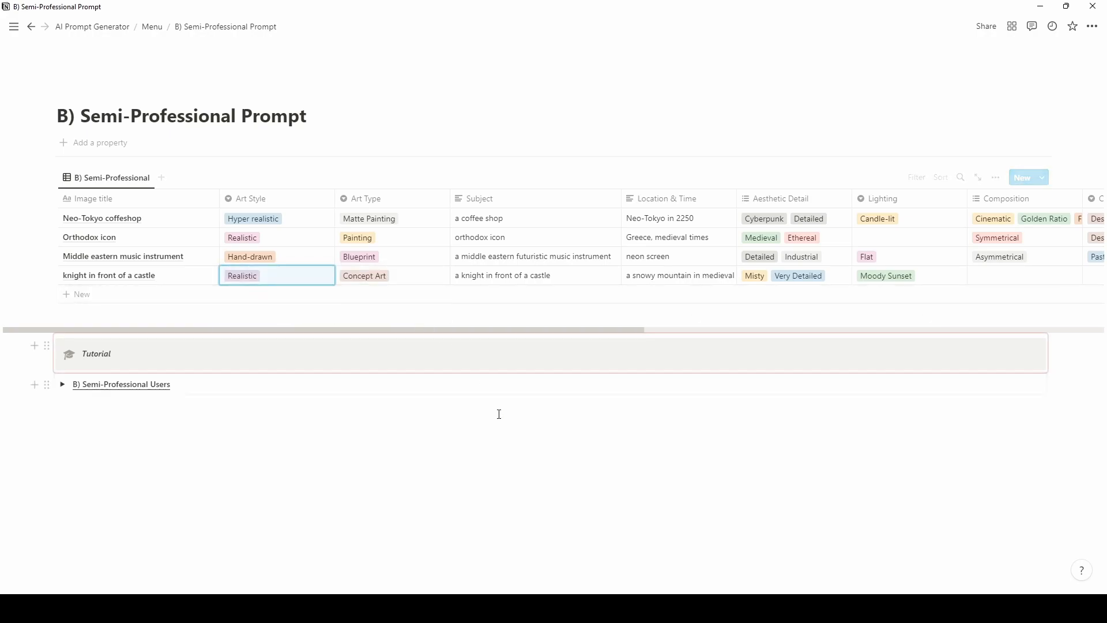
left_click_drag(623, 330, 760, 318)
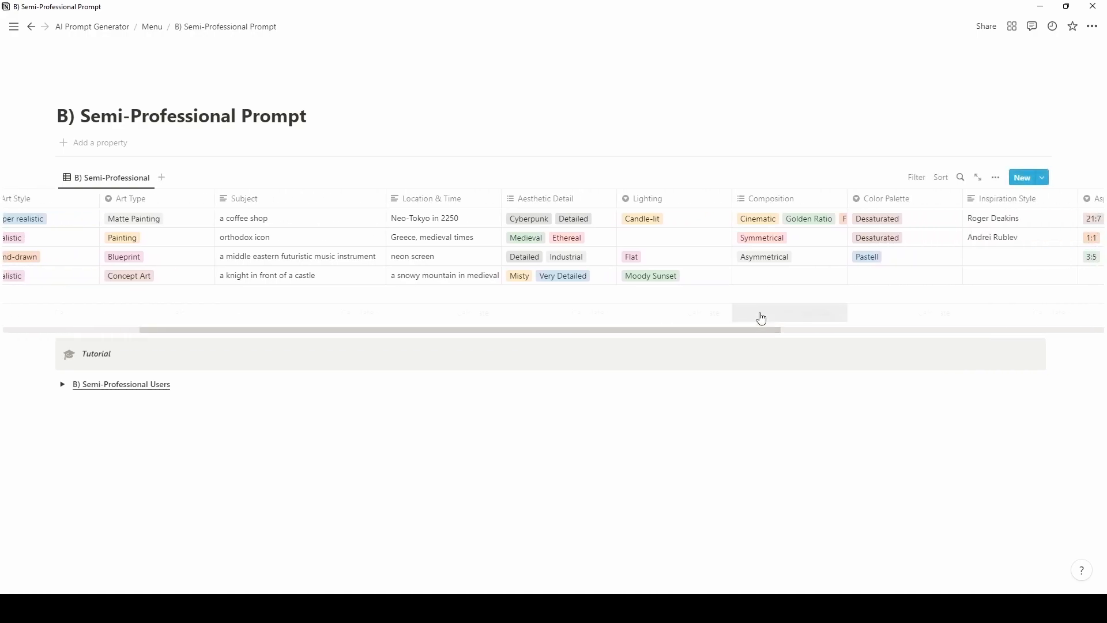
Give the knight row's Composition the Golden Ratio and Cinematic tags.
left_click(763, 278)
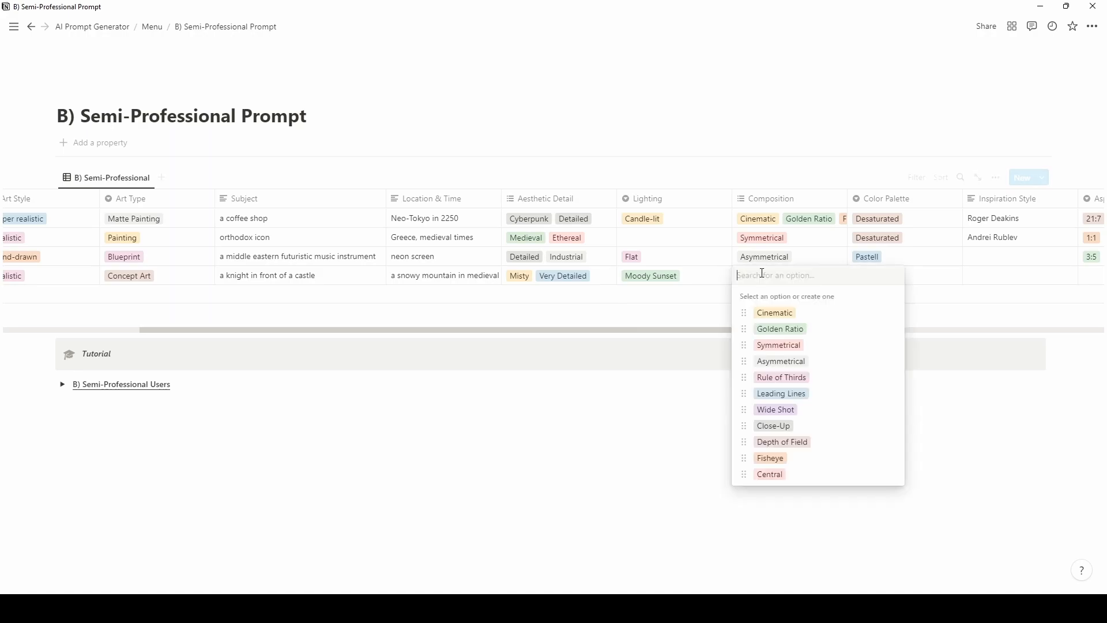
left_click(797, 330)
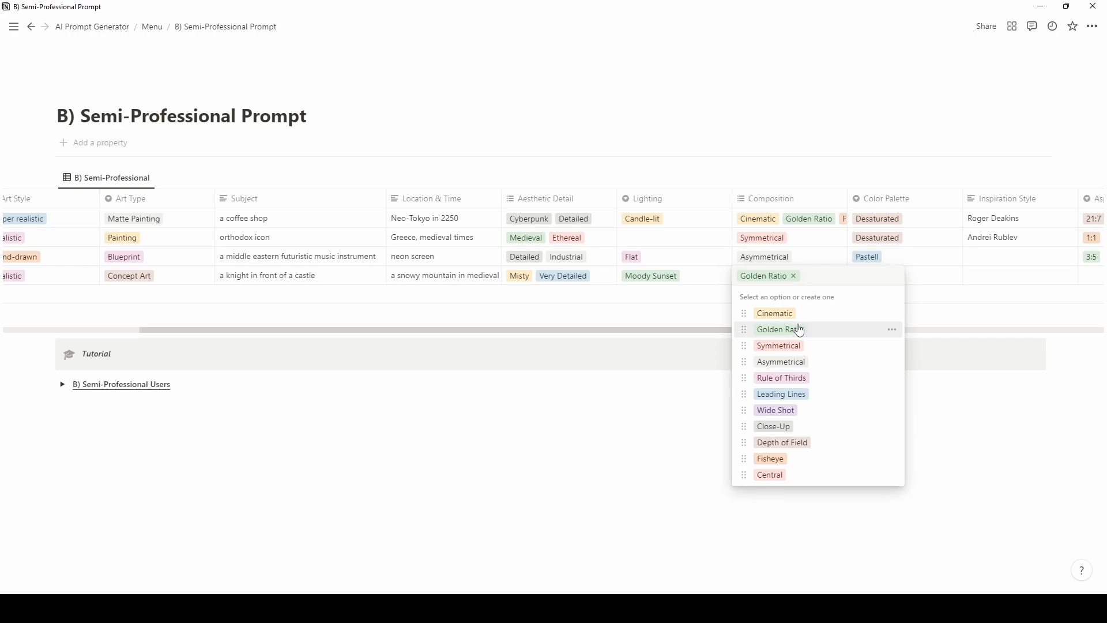
left_click(794, 315)
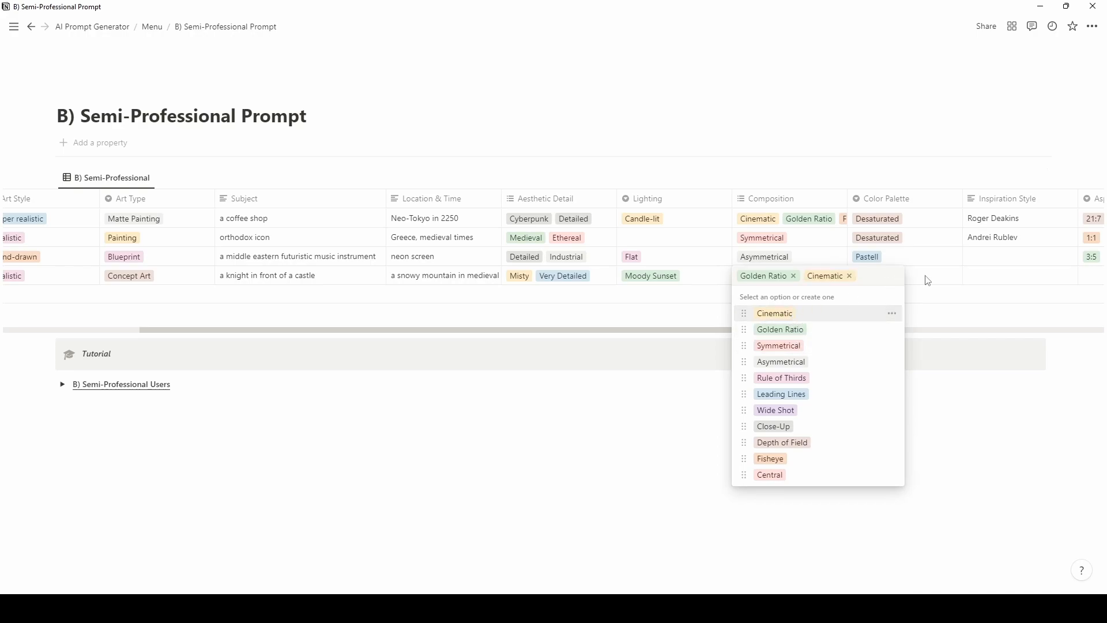
key("Escape")
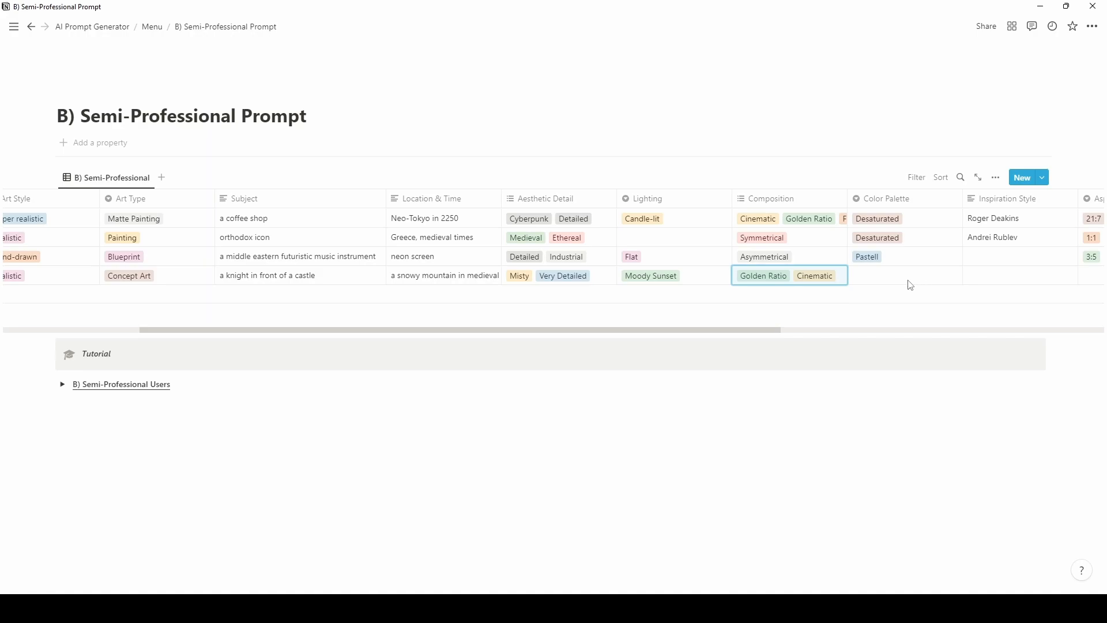
Set the knight row's Color Palette to Bright ethereal.
left_click(912, 279)
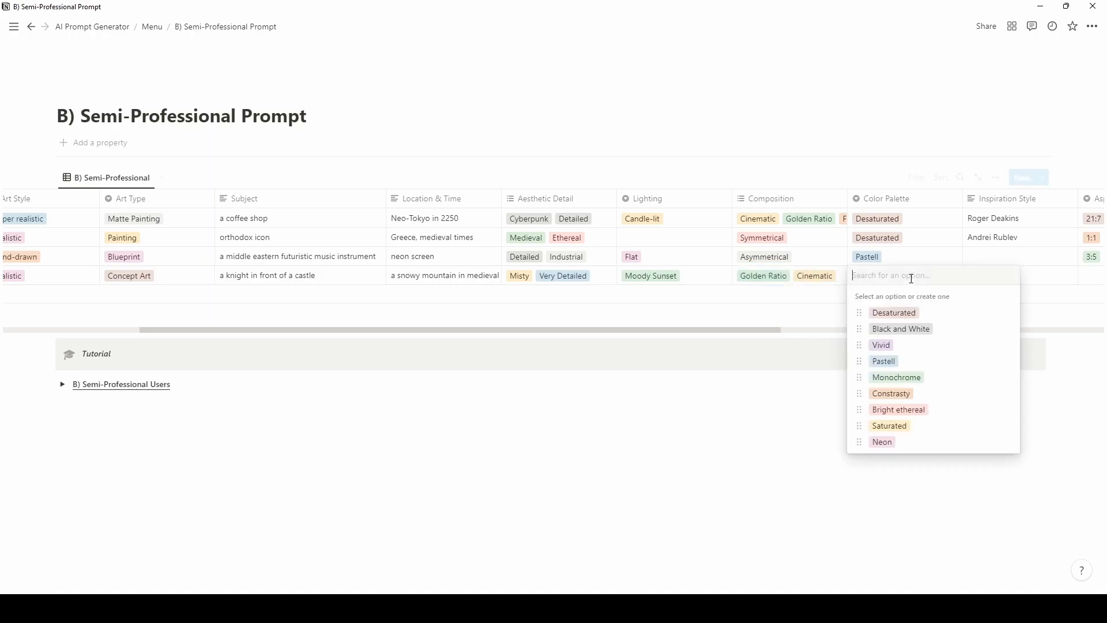
left_click(919, 409)
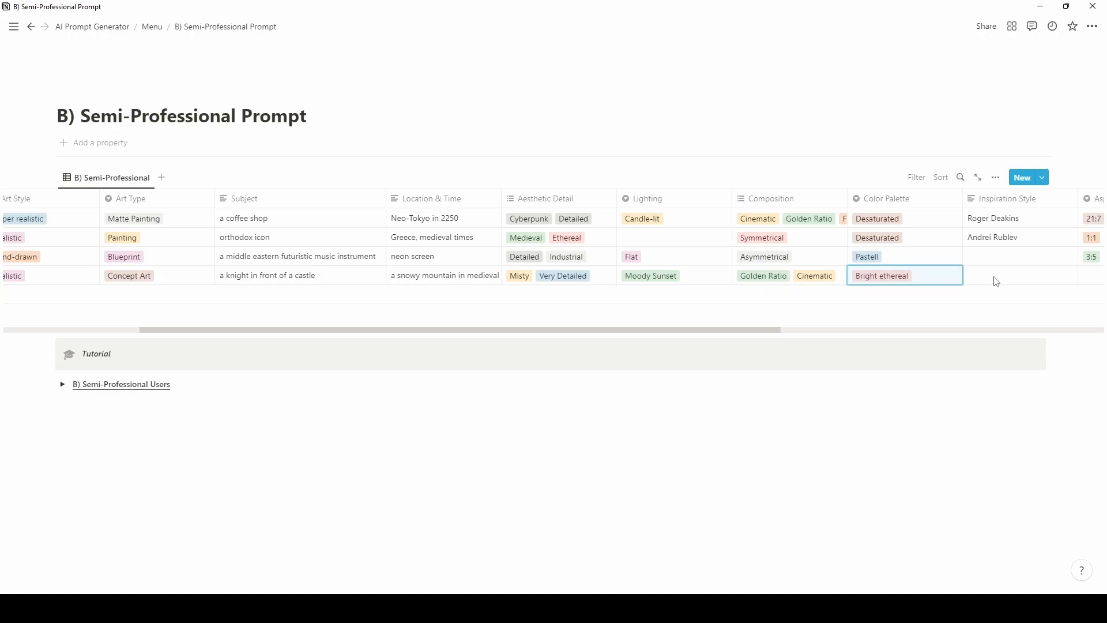
left_click_drag(772, 329, 875, 326)
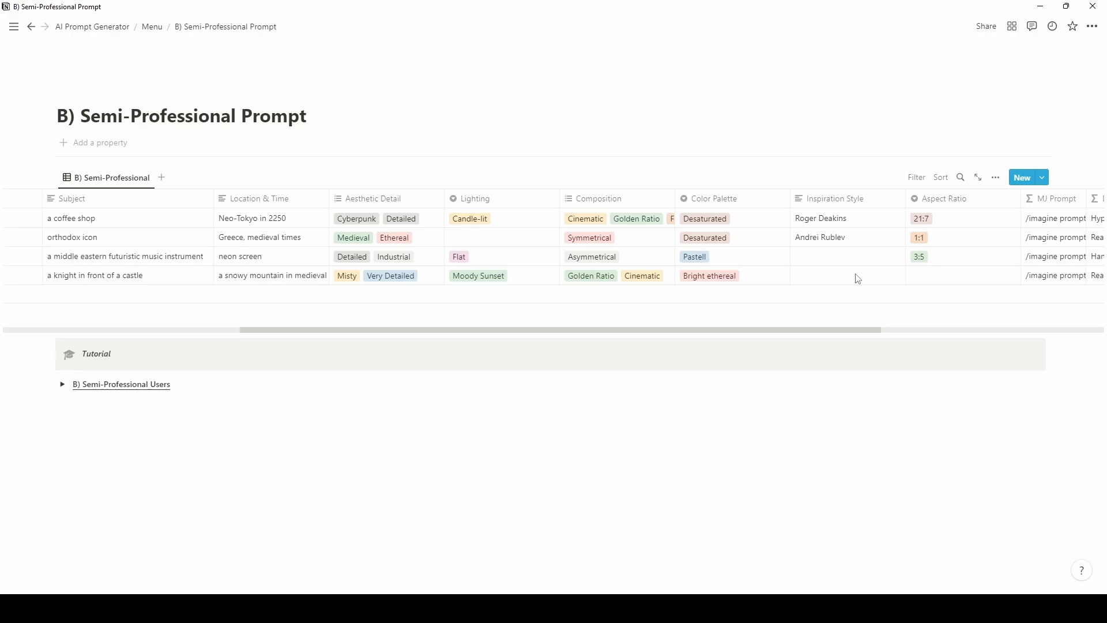
Enter Roger Deakins as the knight row's Inspiration Style, correcting the typo.
left_click(858, 278)
type("Rpger")
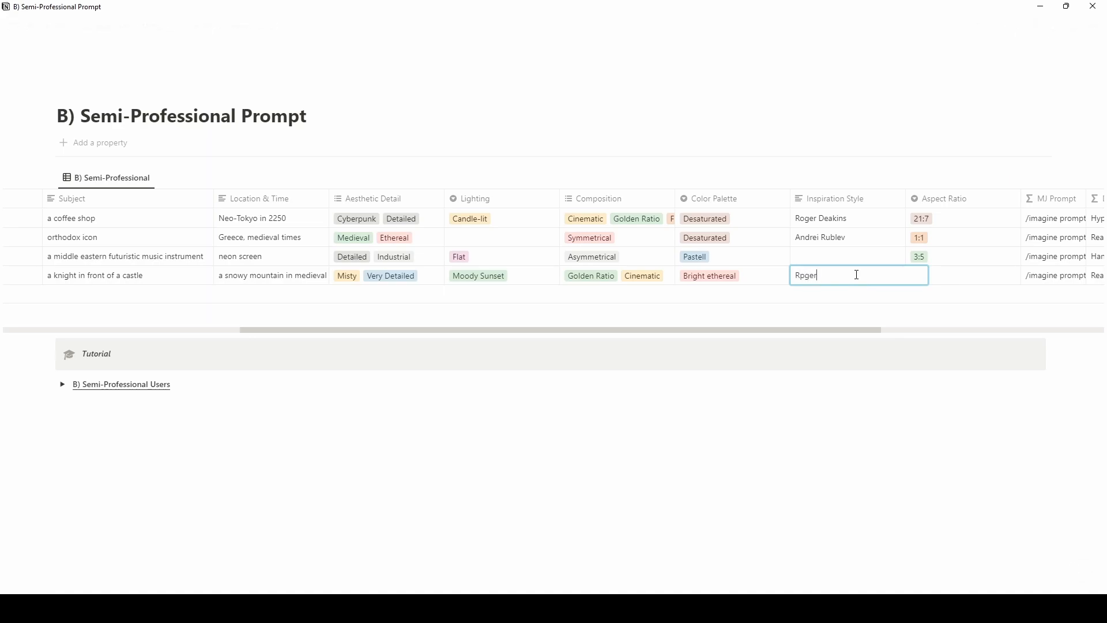
key("BackSpace")
key("BackSpace")
key("BackSpace")
key("BackSpace")
type("oger Deakins")
key("Return")
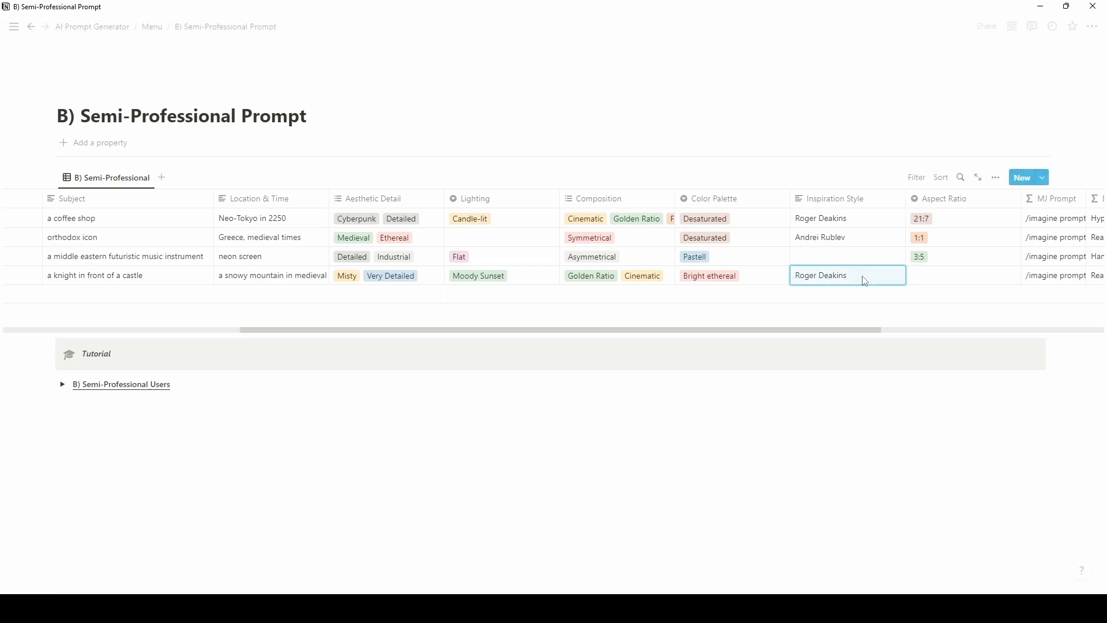
left_click_drag(874, 330, 917, 329)
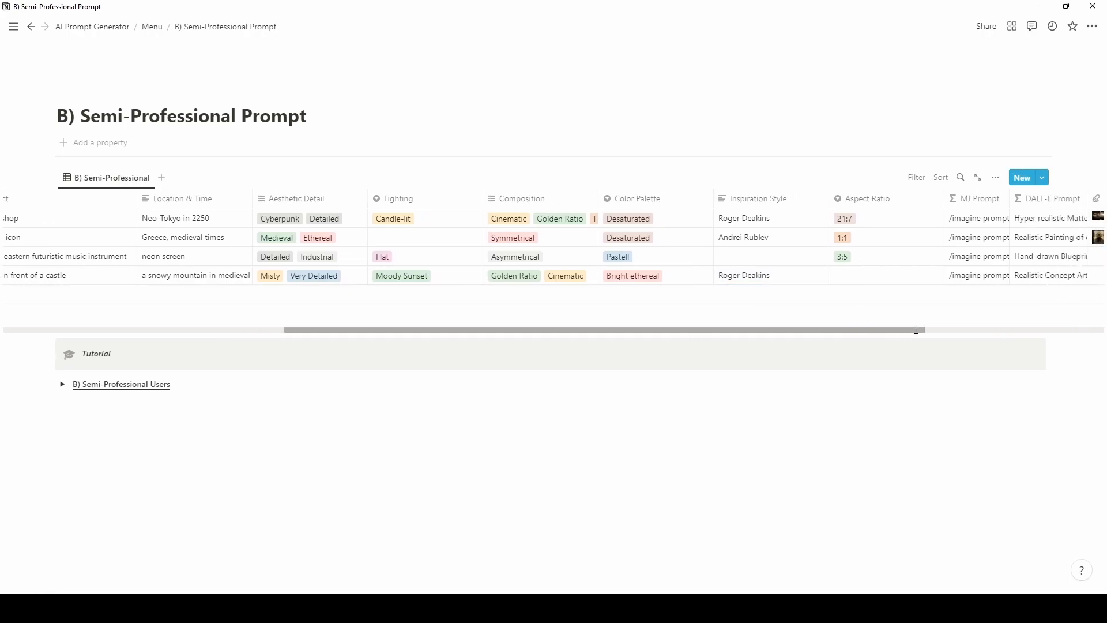
Set the knight row's Aspect Ratio to 3:5.
left_click(903, 280)
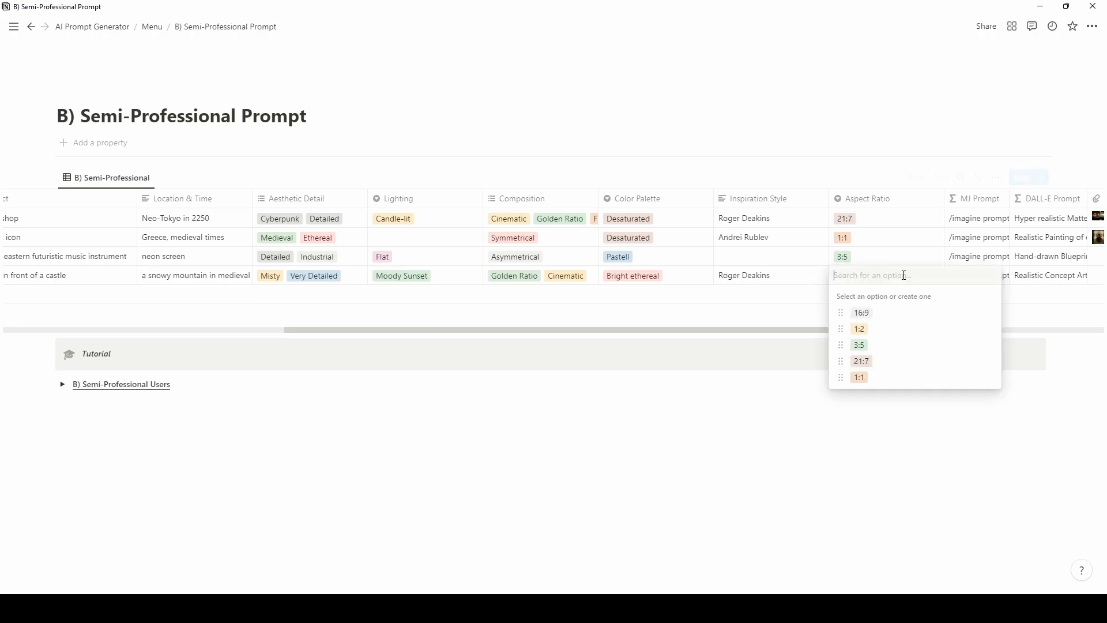
left_click(860, 345)
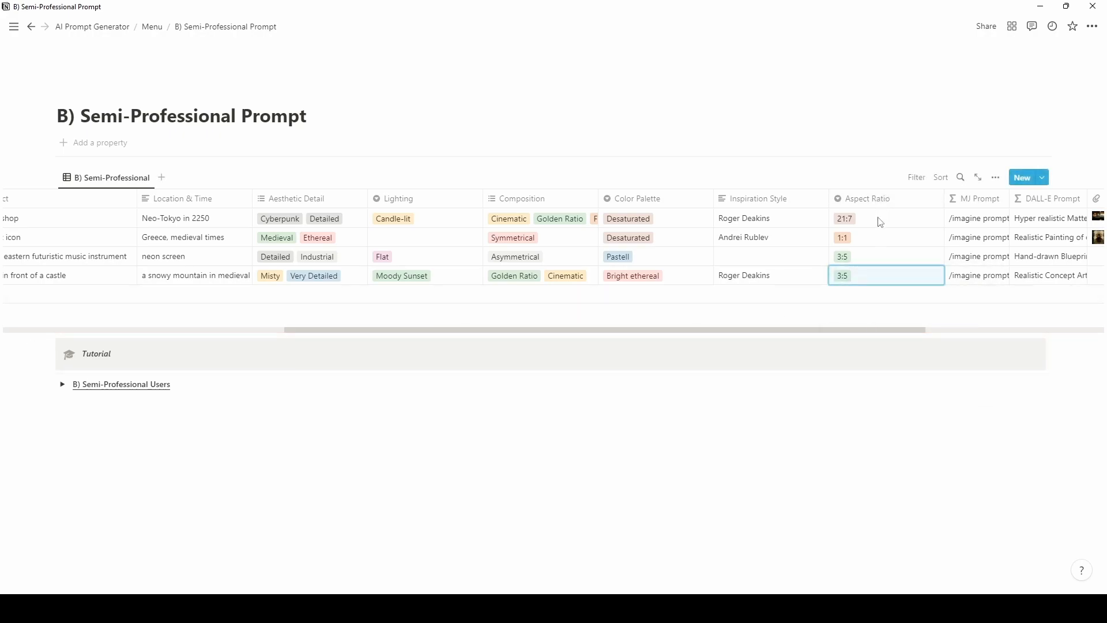
left_click_drag(737, 325, 760, 327)
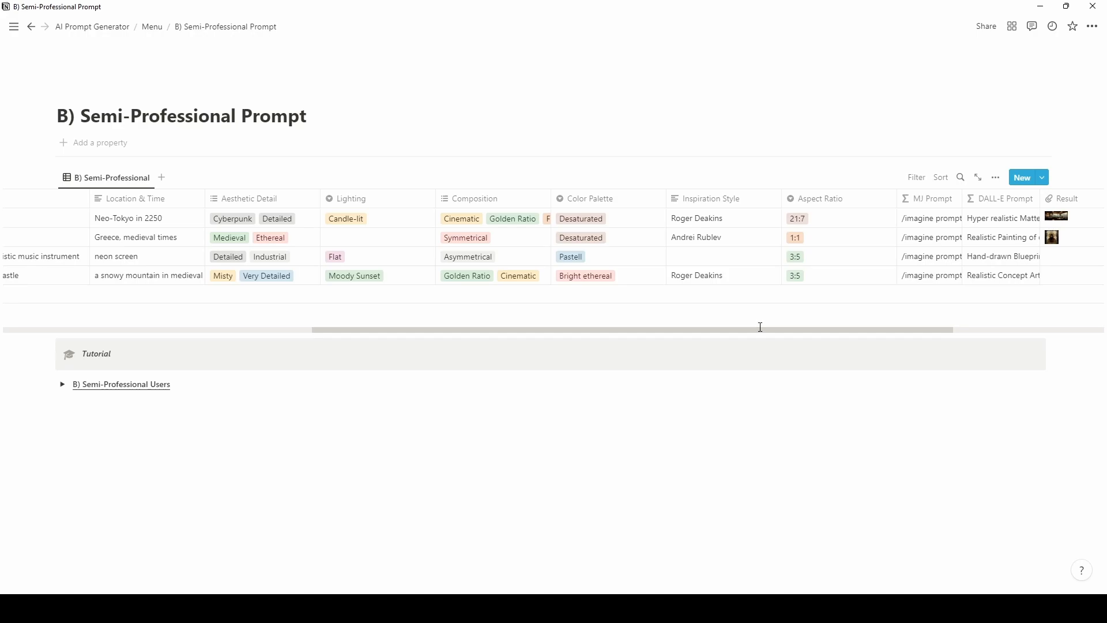
Copy the knight row's MJ Prompt and send it to Midjourney in Discord.
left_click(928, 281)
key("Escape")
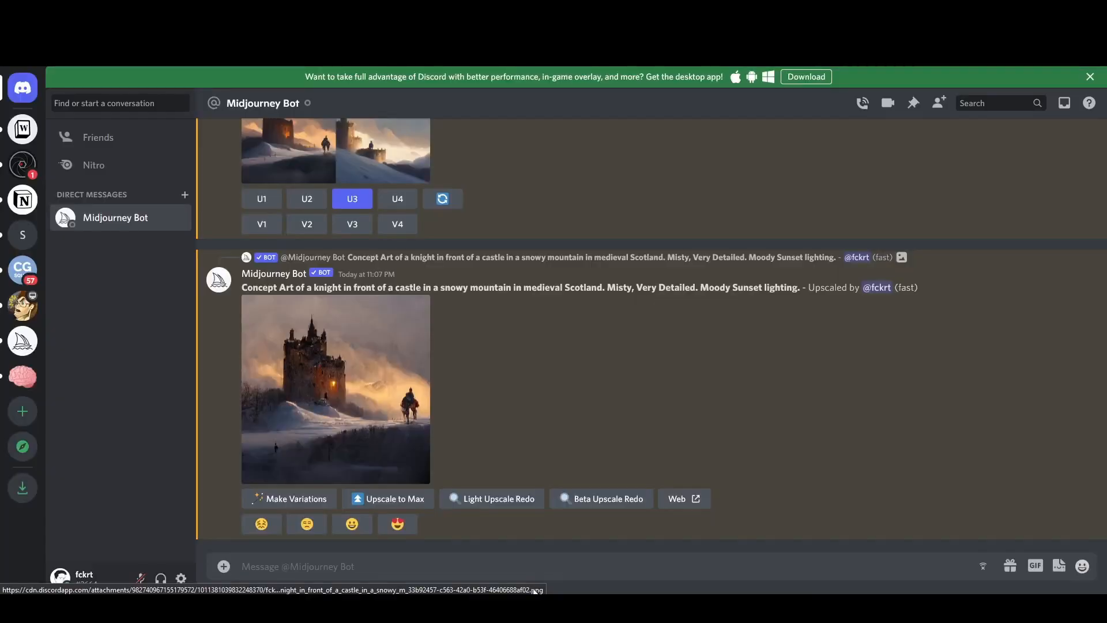
left_click(522, 561)
type("Realistic Concept Art of a knight in front of a castle in a snowy mountain in medieval Scotland. Misty, Very Detailed. Moody Sunset lighting. Golden Ratio, Cinematic, Bright ethereal palette, Roger Deakins style. --ar 3:5")
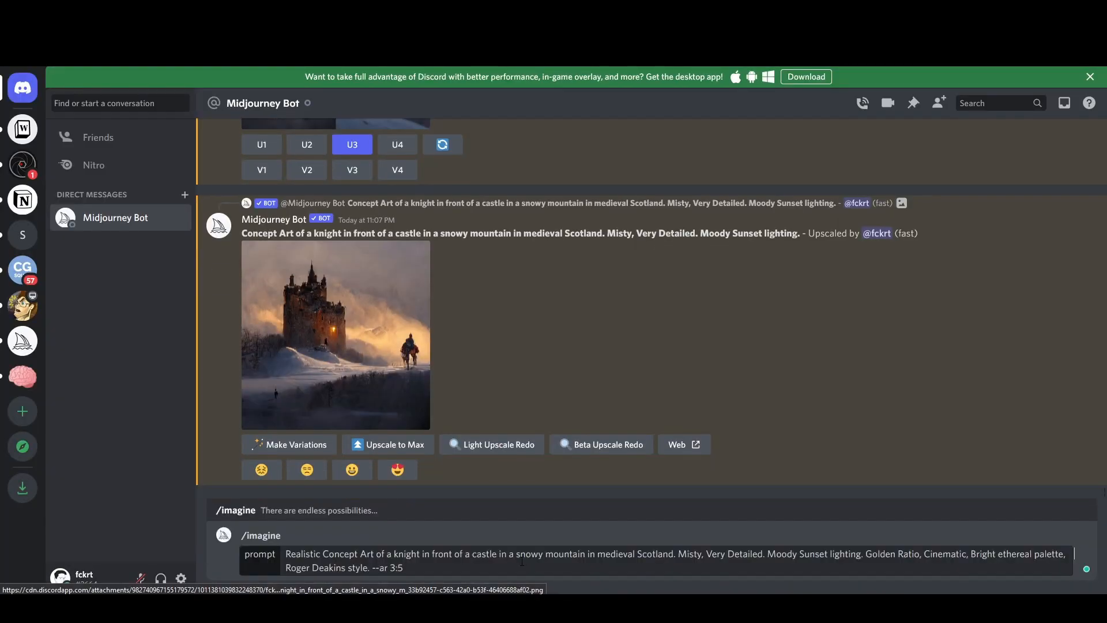
key("Return")
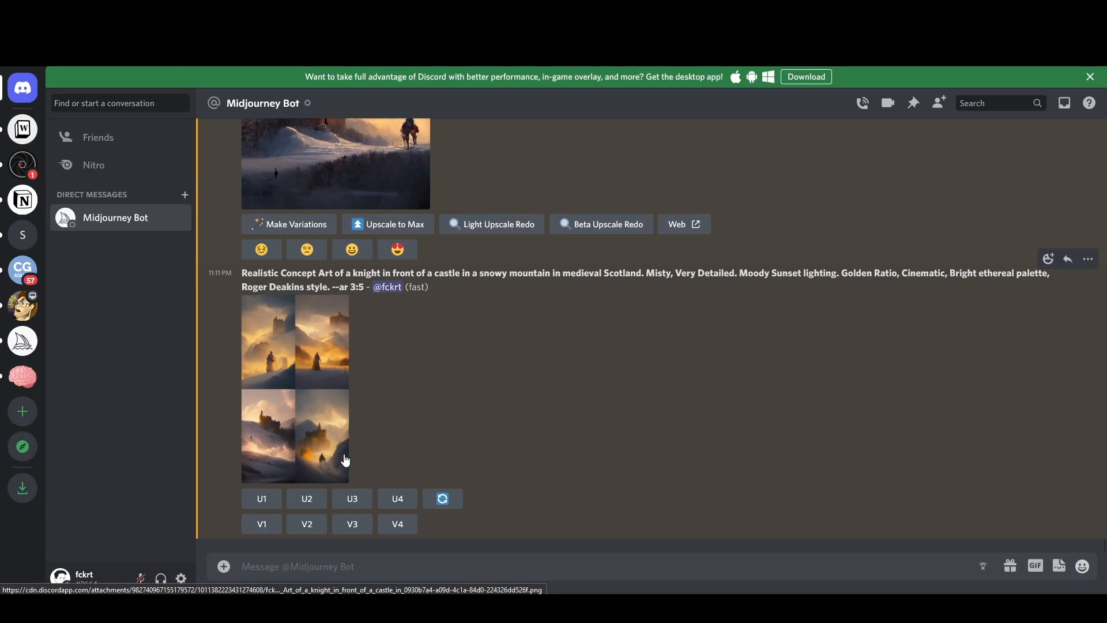
Upscale the fourth castle image (U4), then upscale it to maximum size.
left_click(397, 498)
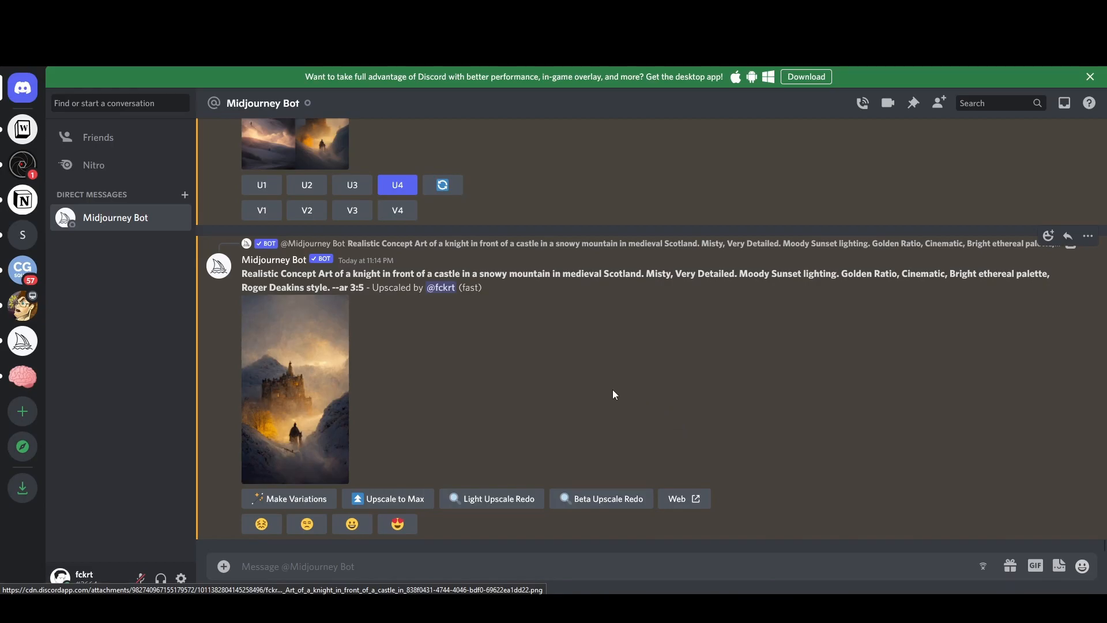
left_click(339, 391)
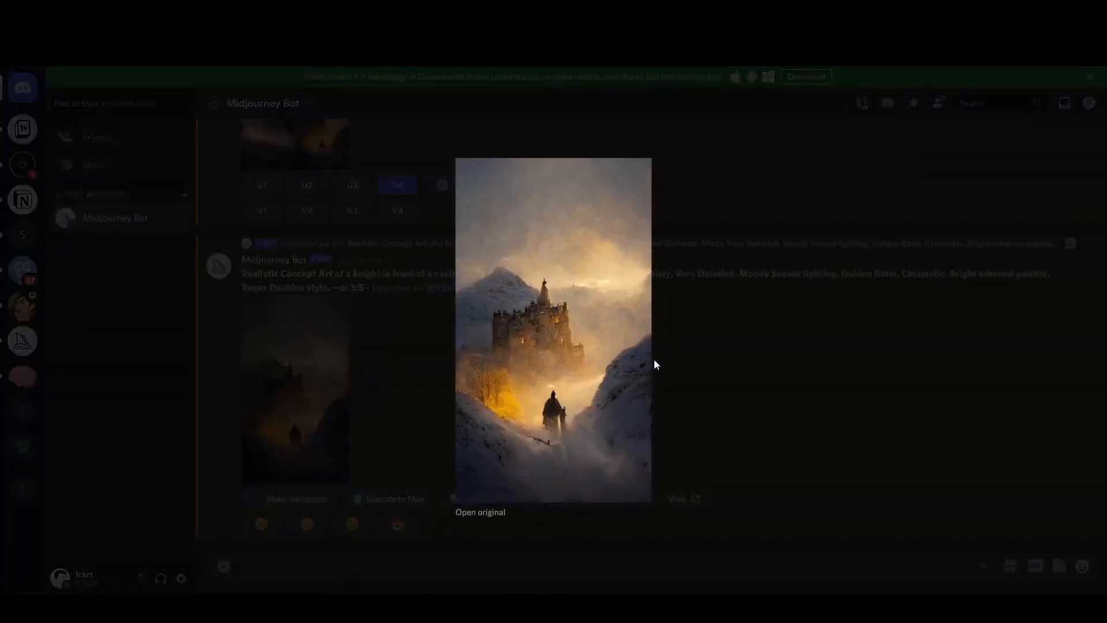
left_click(705, 361)
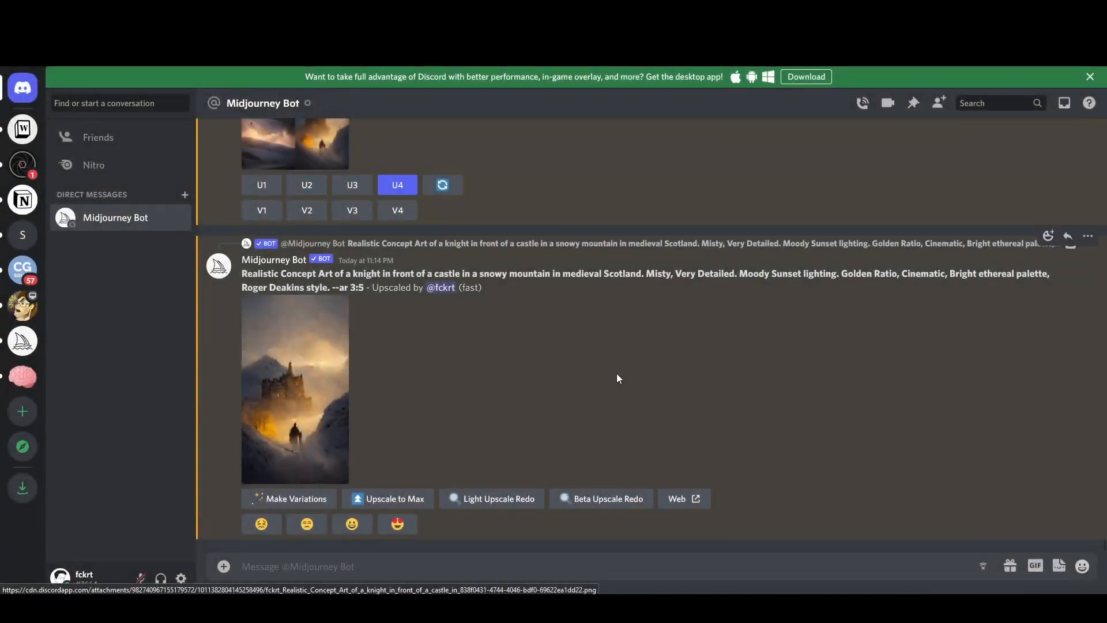
left_click(404, 499)
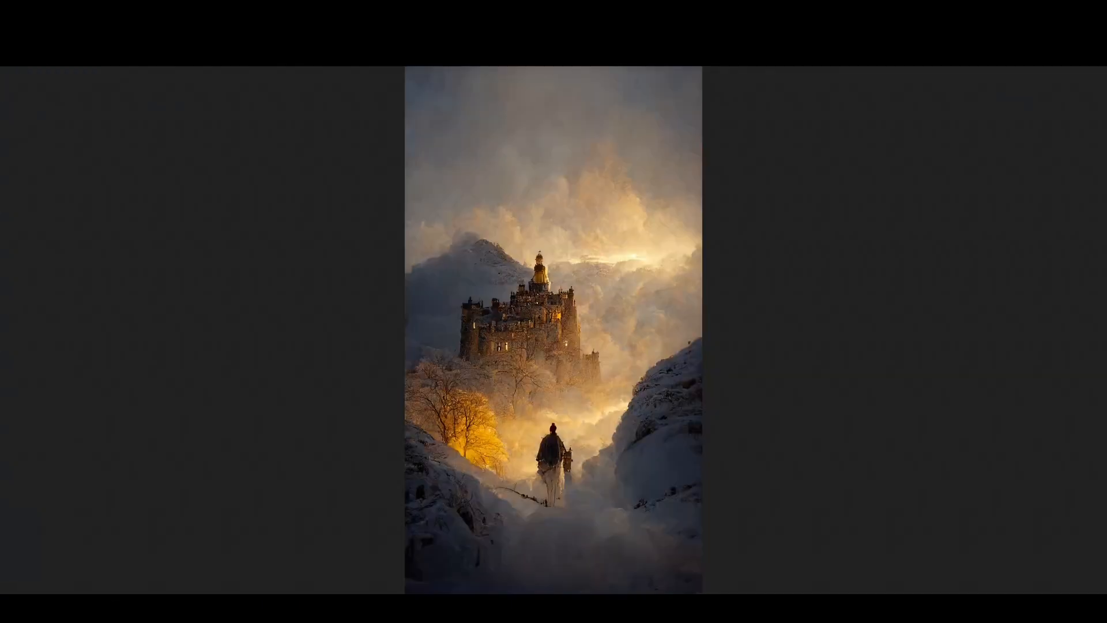
Save the full-size castle image to the computer and return to Notion.
left_click(652, 367)
left_click(635, 358)
right_click(635, 358)
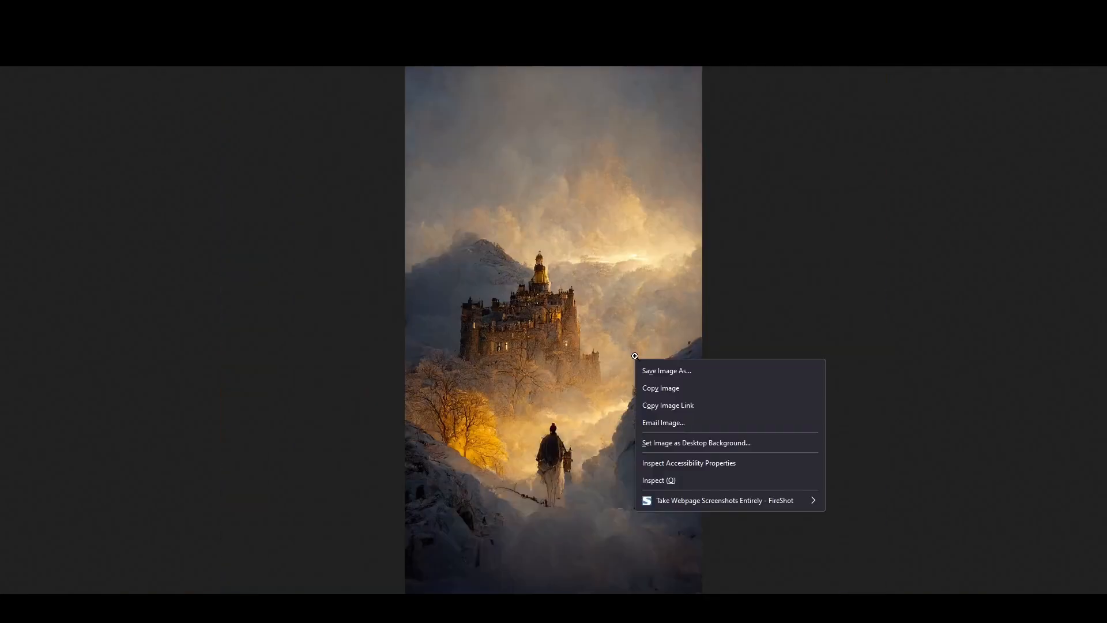
left_click(652, 370)
left_click(466, 292)
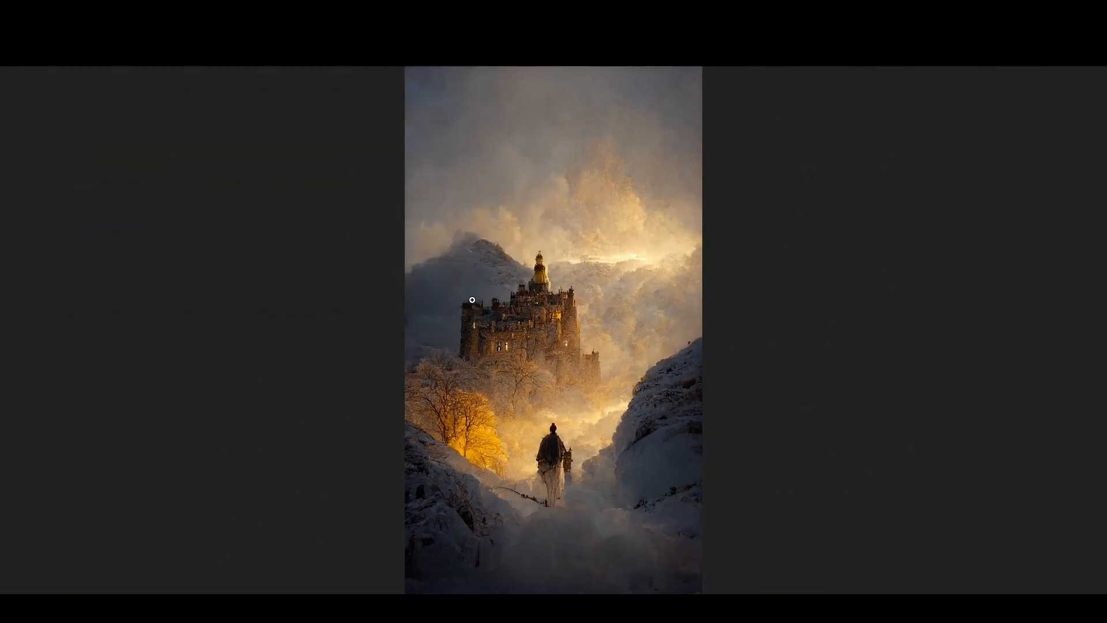
key("Escape")
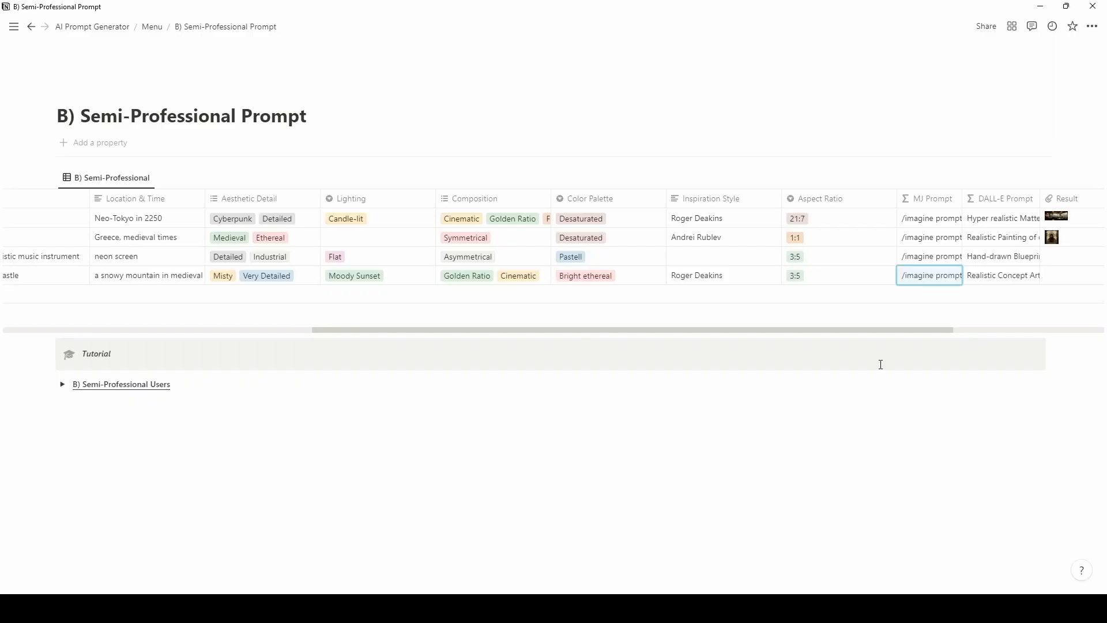
Upload the saved castle image as the knight row's Result.
left_click_drag(895, 329, 944, 330)
left_click(976, 279)
left_click(987, 324)
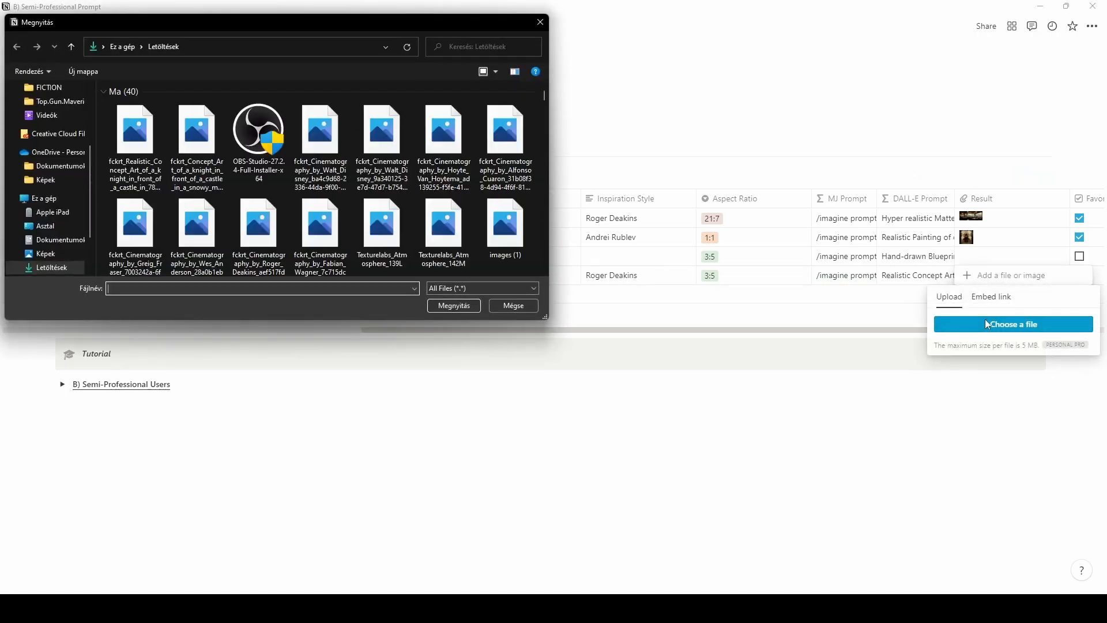
double_click(140, 132)
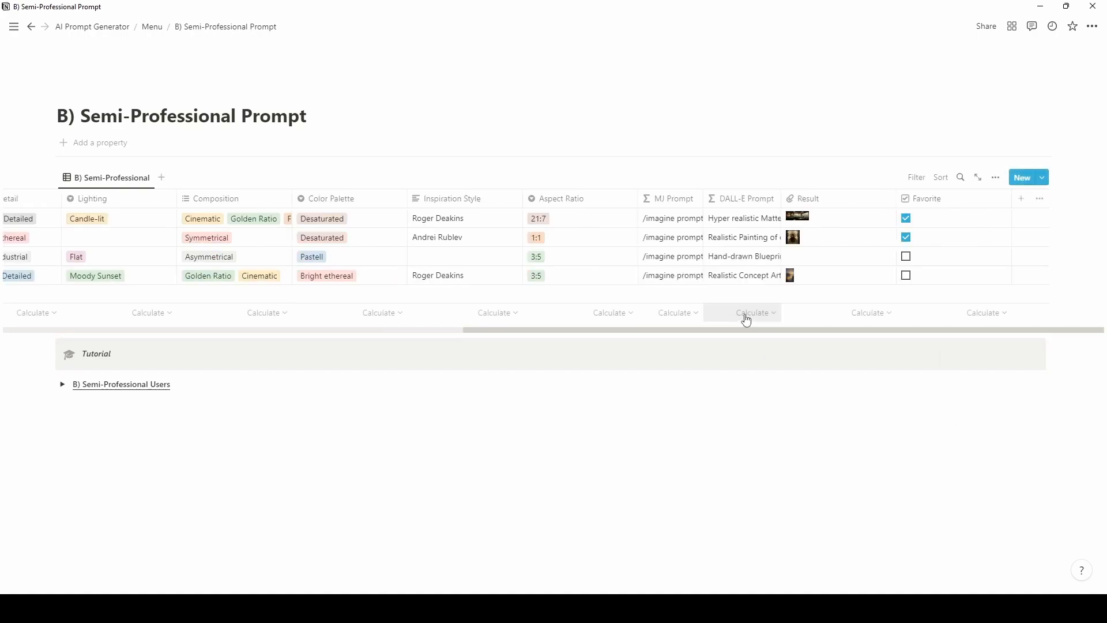
Mark the knight row as Favorite and view it in the AI Prompt Generator's Showcase gallery.
left_click(907, 275)
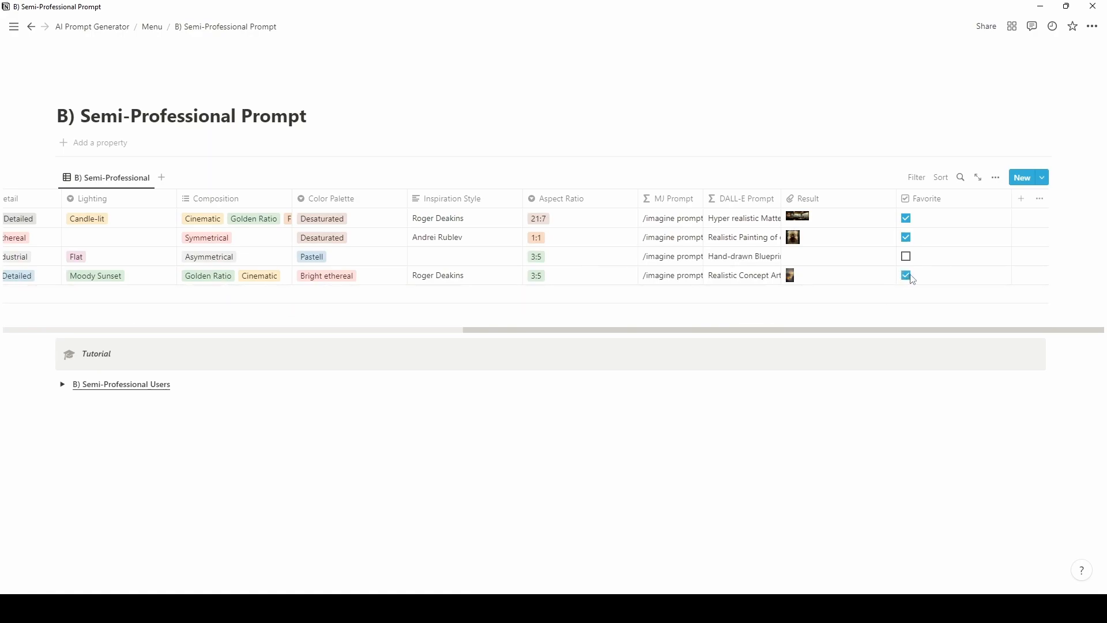
left_click(108, 26)
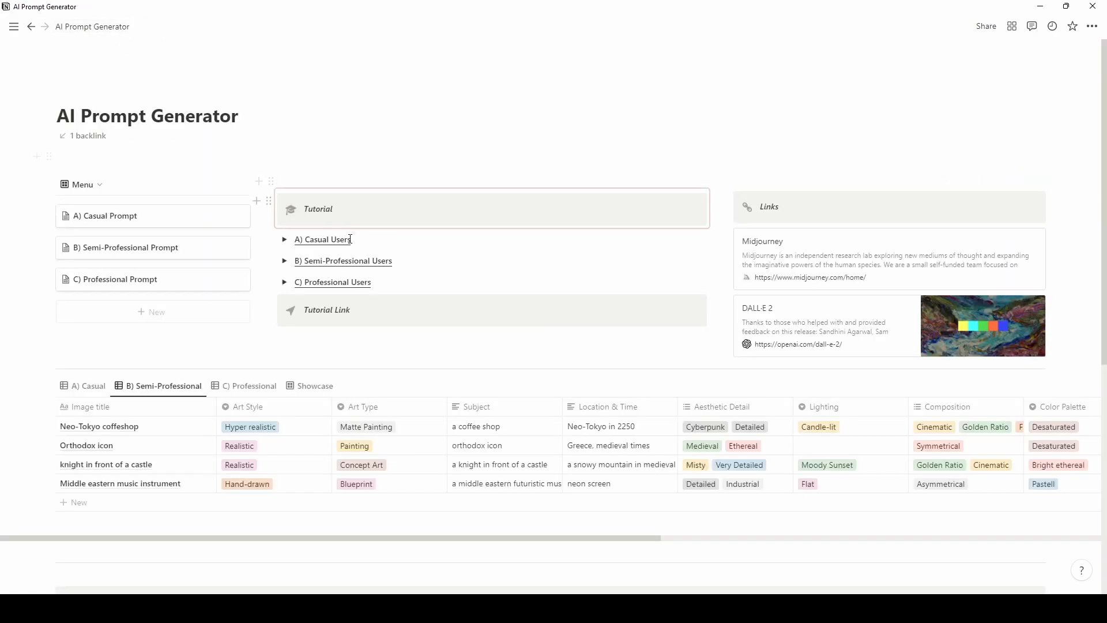
left_click(315, 386)
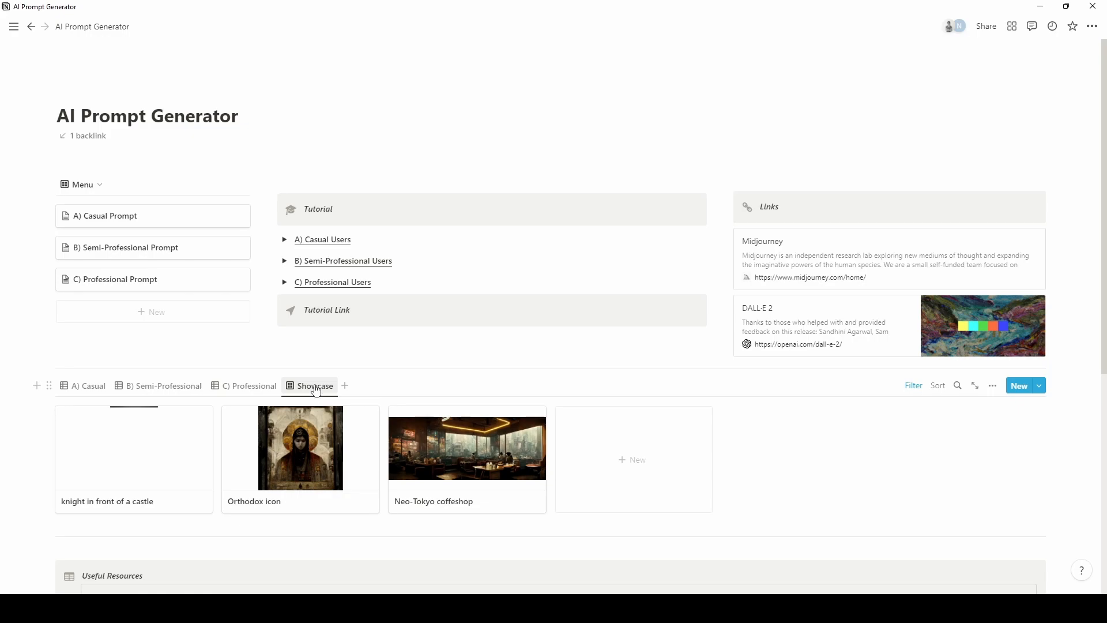